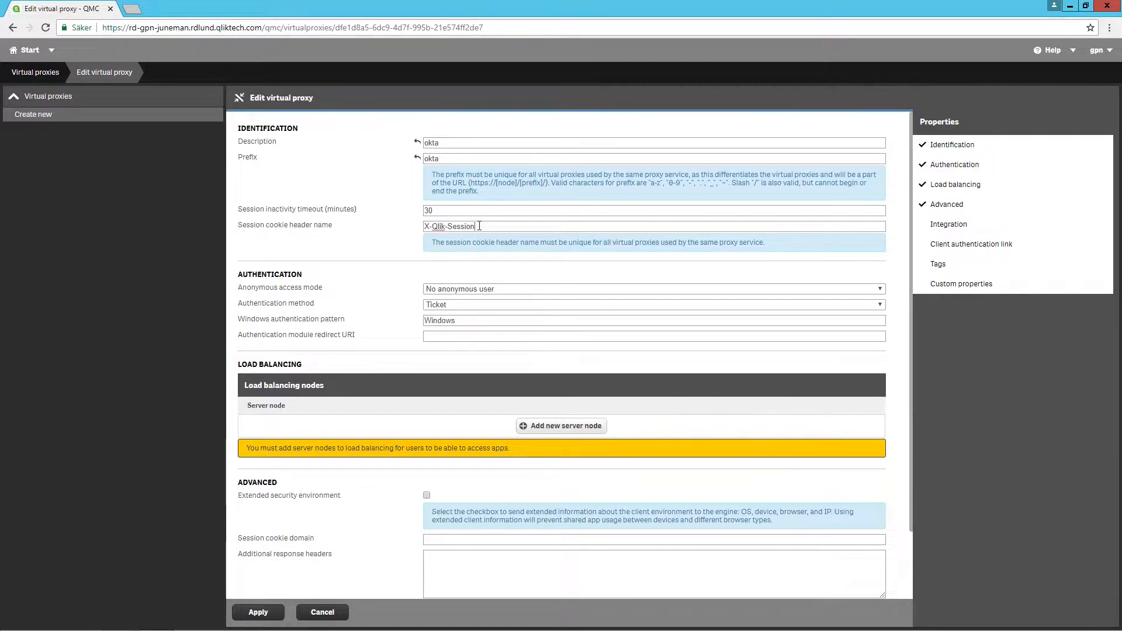
Name the session cookie header X-Qlik-Session-okta and set the authentication method to SAML with single logout enabled
{"action": "type", "text": "-okta"}
{"action": "left_click", "coordinate": [462, 304]}
{"action": "left_click", "coordinate": [456, 345]}
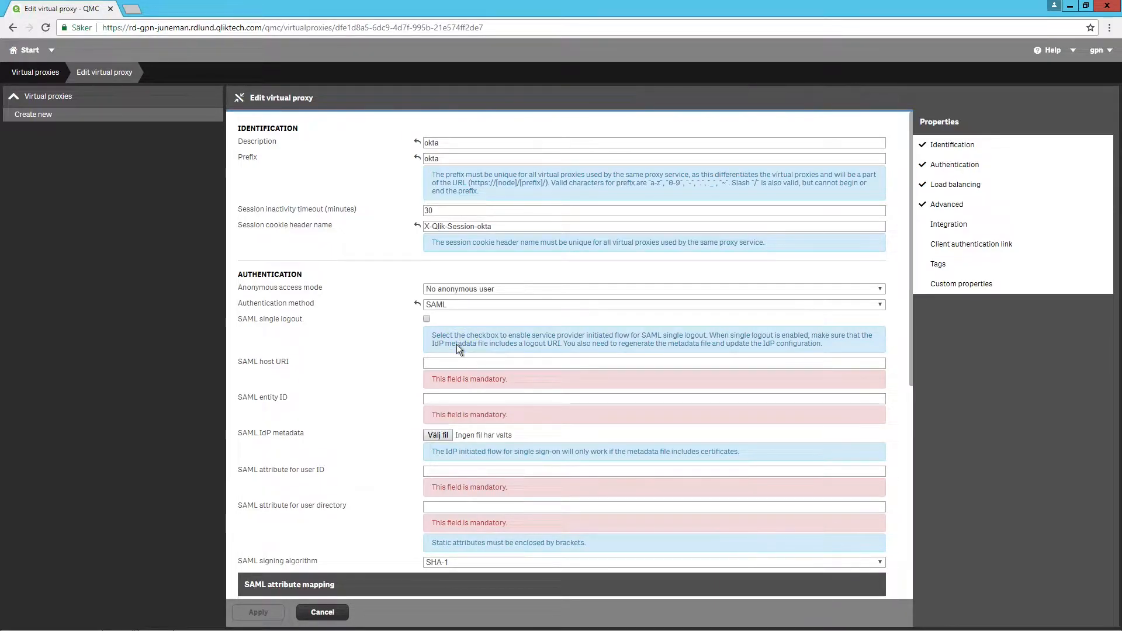
{"action": "left_click", "coordinate": [425, 319]}
{"action": "left_click_drag", "start_coordinate": [103, 28], "coordinate": [263, 29]}
{"action": "key", "text": "ctrl+c"}
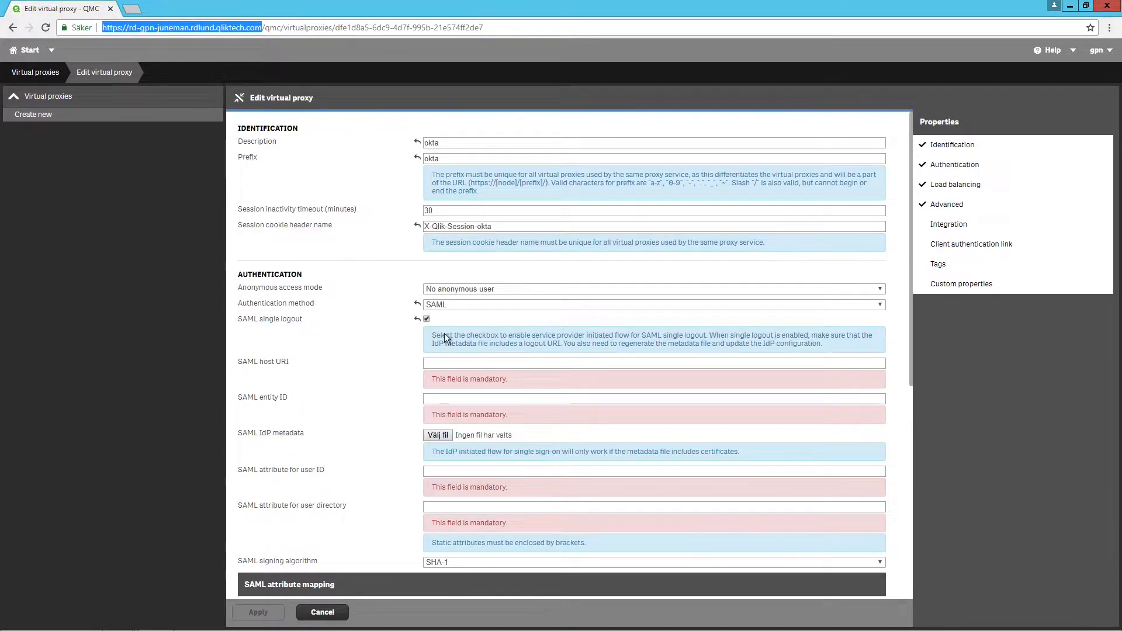
{"action": "left_click", "coordinate": [443, 361]}
{"action": "key", "text": "ctrl+v"}
{"action": "left_click", "coordinate": [451, 379]}
{"action": "type", "text": "ok"}
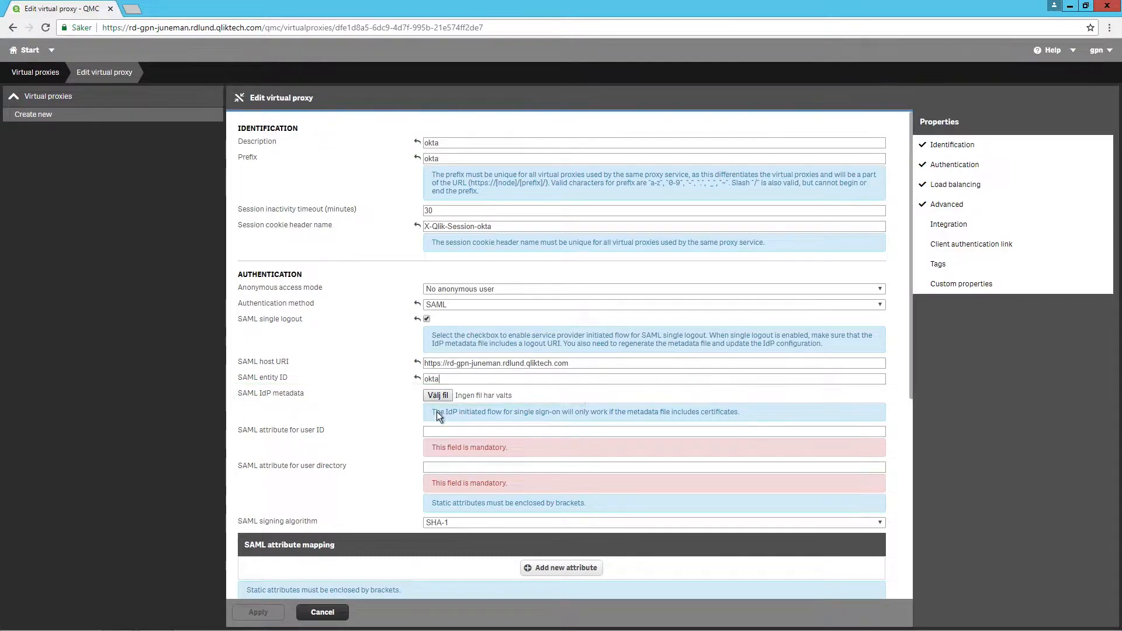
Set the SAML attribute for user ID to email and the attribute for user directory to [okta]
{"action": "type", "text": "email"}
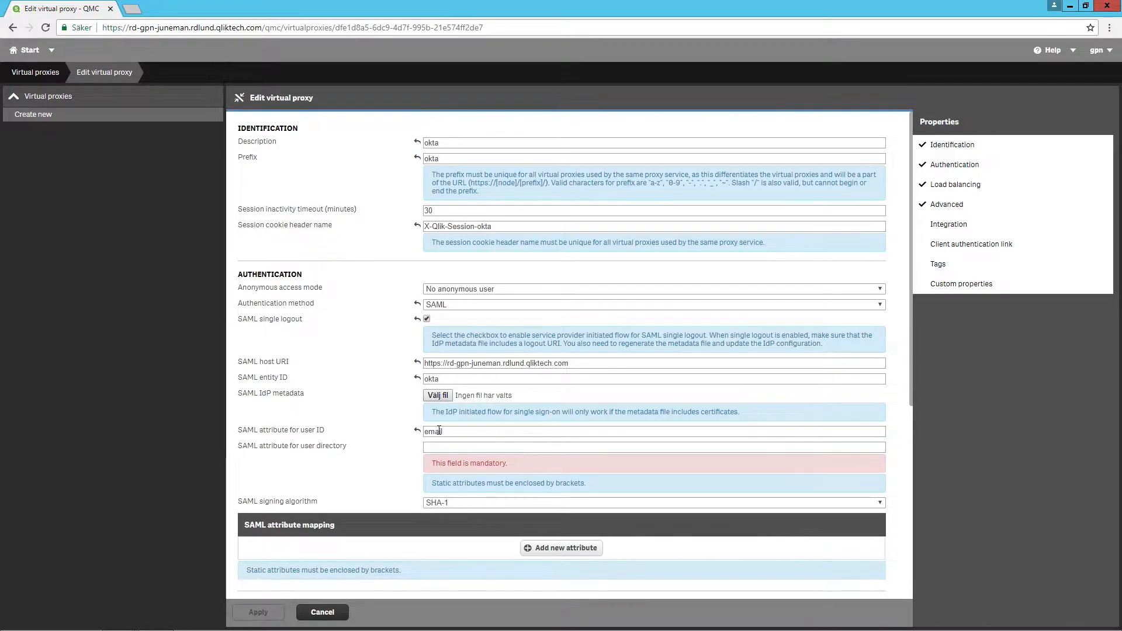
{"action": "type", "text": "[okta"}
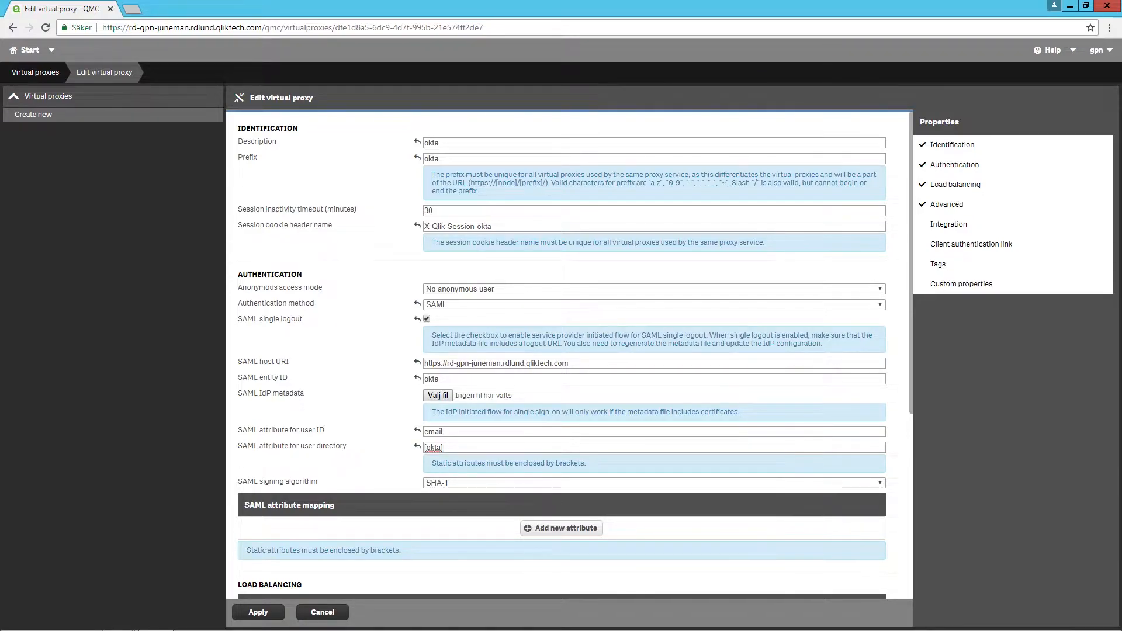
{"action": "left_click", "coordinate": [459, 482]}
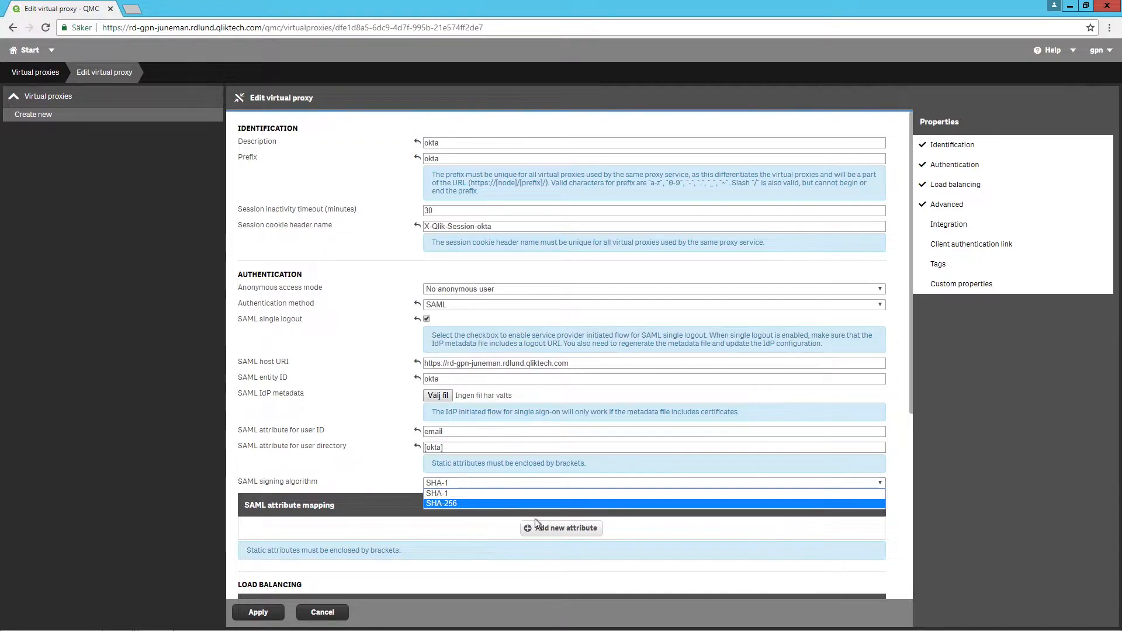
{"action": "left_click", "coordinate": [553, 528]}
Add a non-mandatory SAML attribute mapping from groups to the Qlik Sense attribute group
{"action": "left_click", "coordinate": [555, 530]}
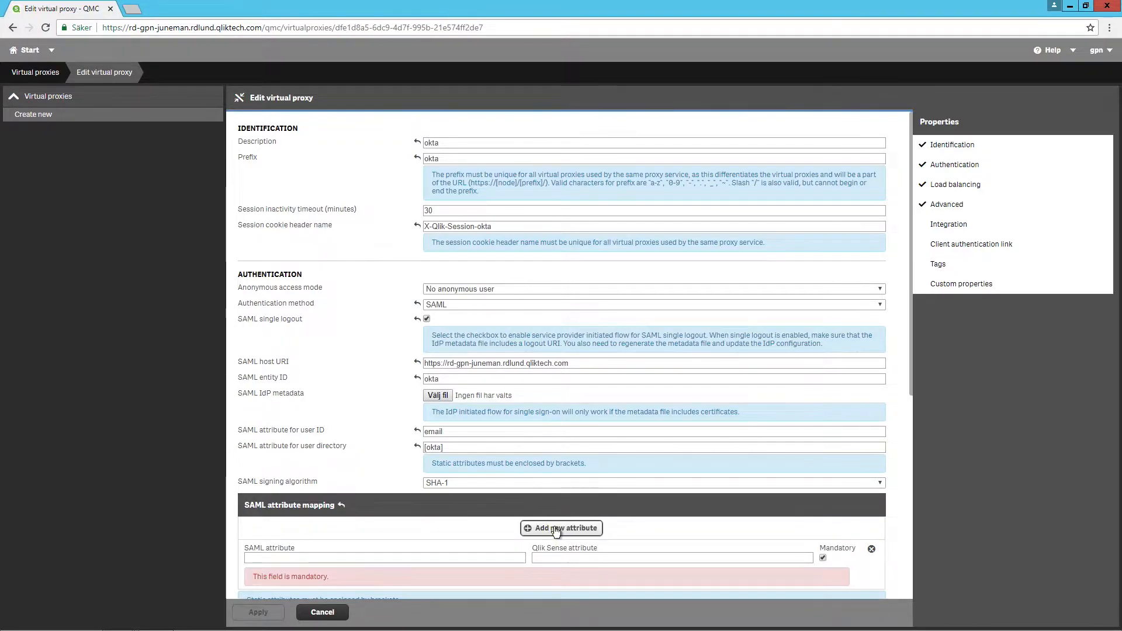
{"action": "left_click", "coordinate": [450, 557]}
{"action": "type", "text": "groups"}
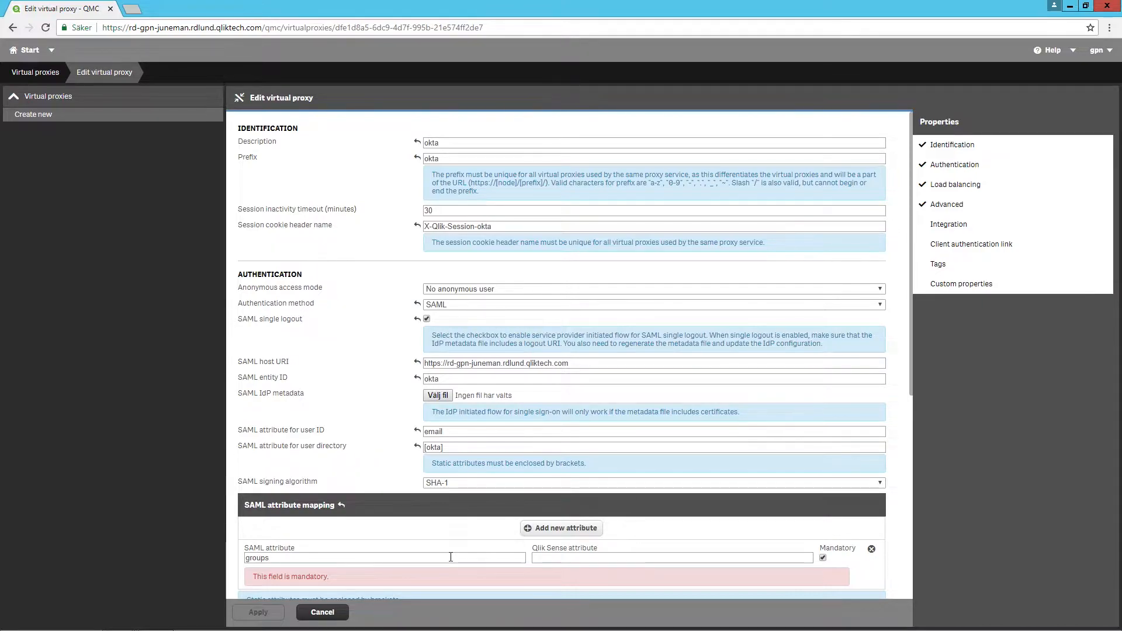
{"action": "key", "text": "Tab"}
{"action": "type", "text": "group"}
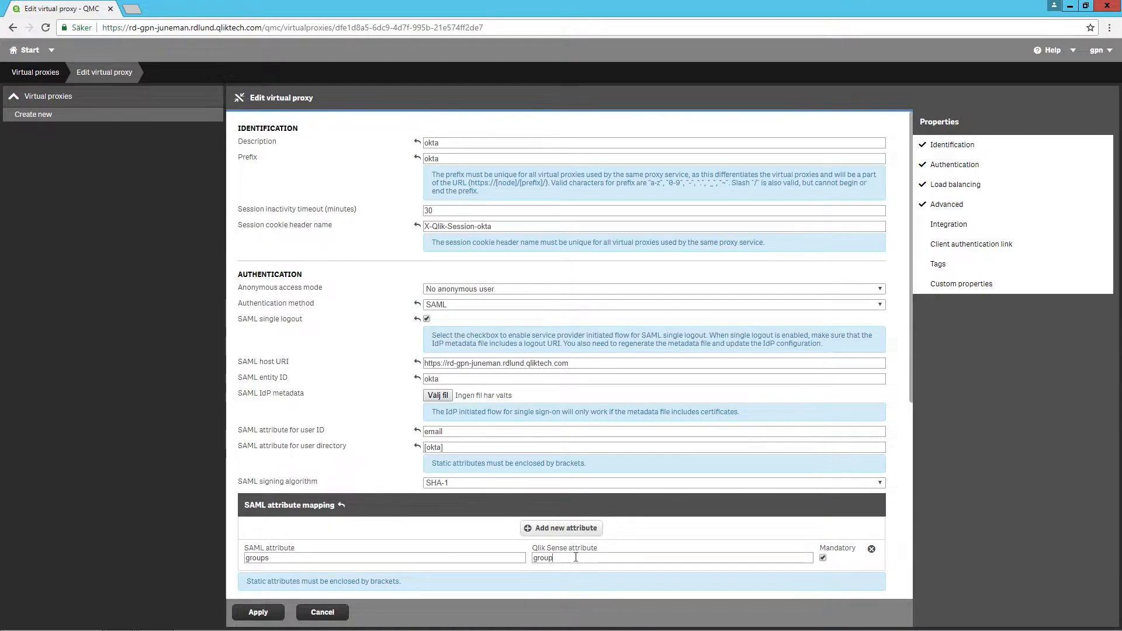
{"action": "left_click", "coordinate": [822, 558]}
Add the Central server node to the virtual proxy's load balancing nodes
{"action": "scroll", "coordinate": [910, 398], "scroll_direction": "down", "scroll_amount": 4}
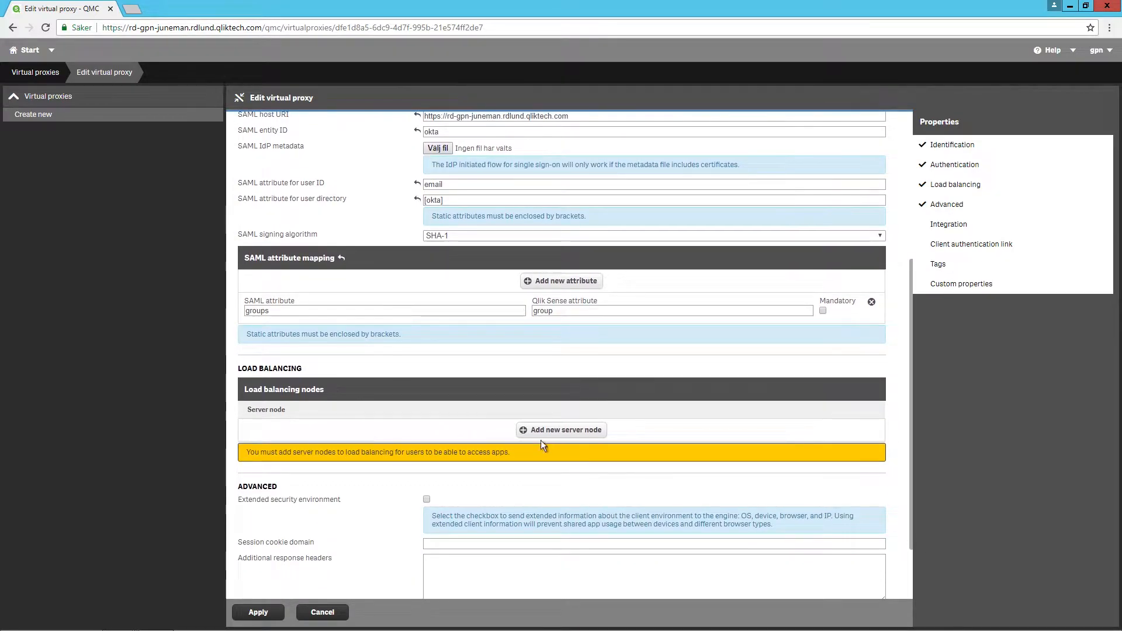
{"action": "left_click", "coordinate": [521, 430]}
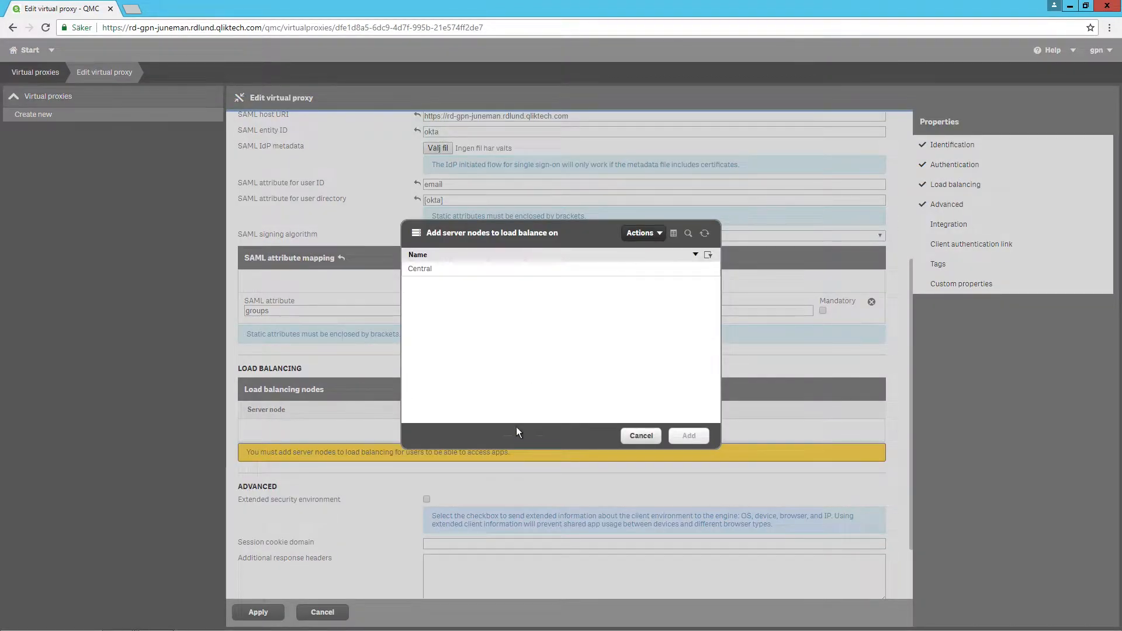
{"action": "left_click", "coordinate": [458, 268]}
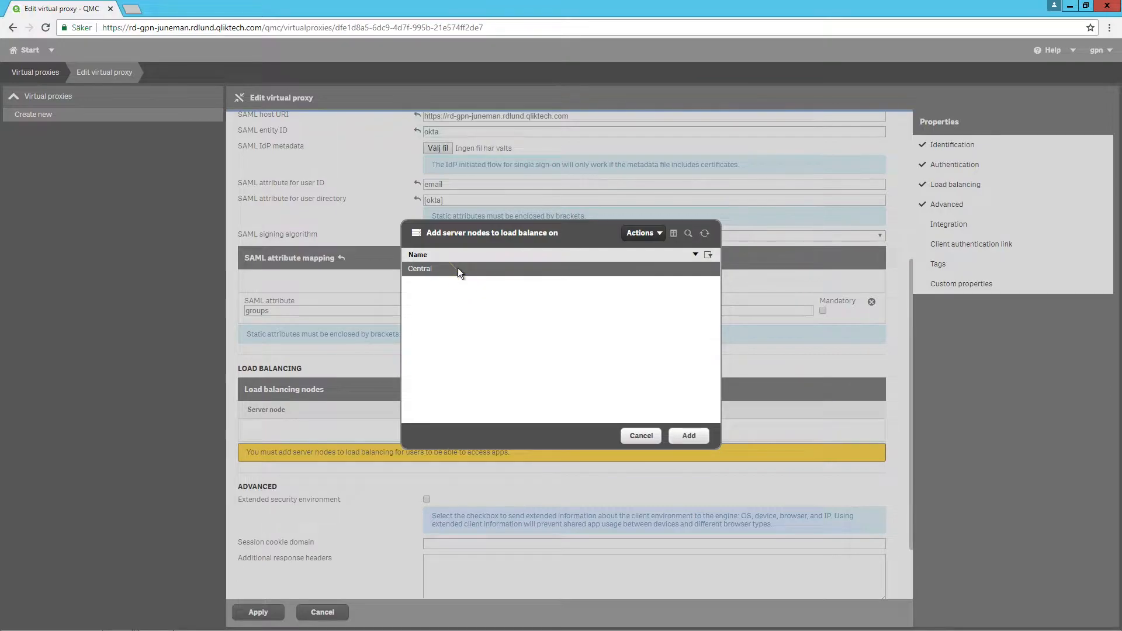
{"action": "left_click", "coordinate": [687, 438]}
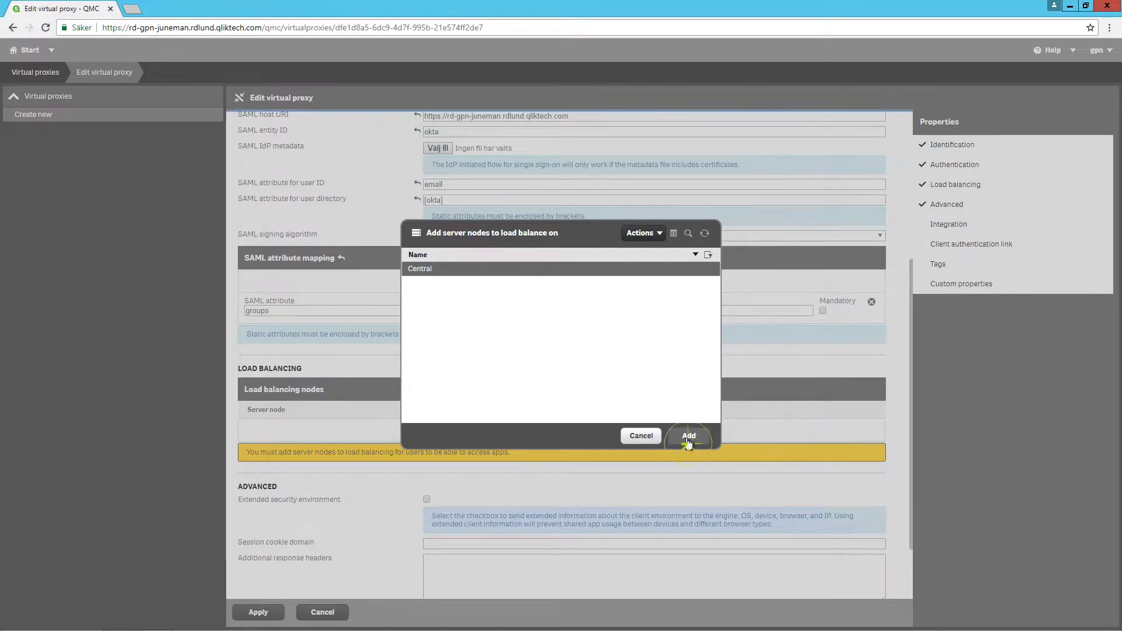
{"action": "left_click_drag", "start_coordinate": [909, 433], "coordinate": [909, 503]}
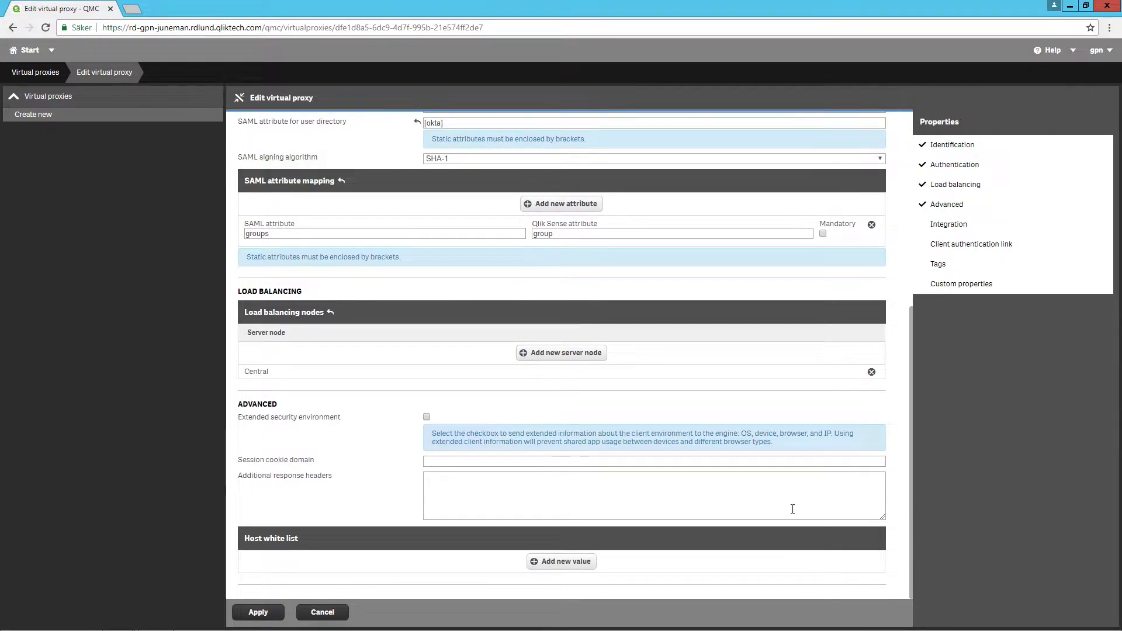
{"action": "left_click", "coordinate": [594, 561]}
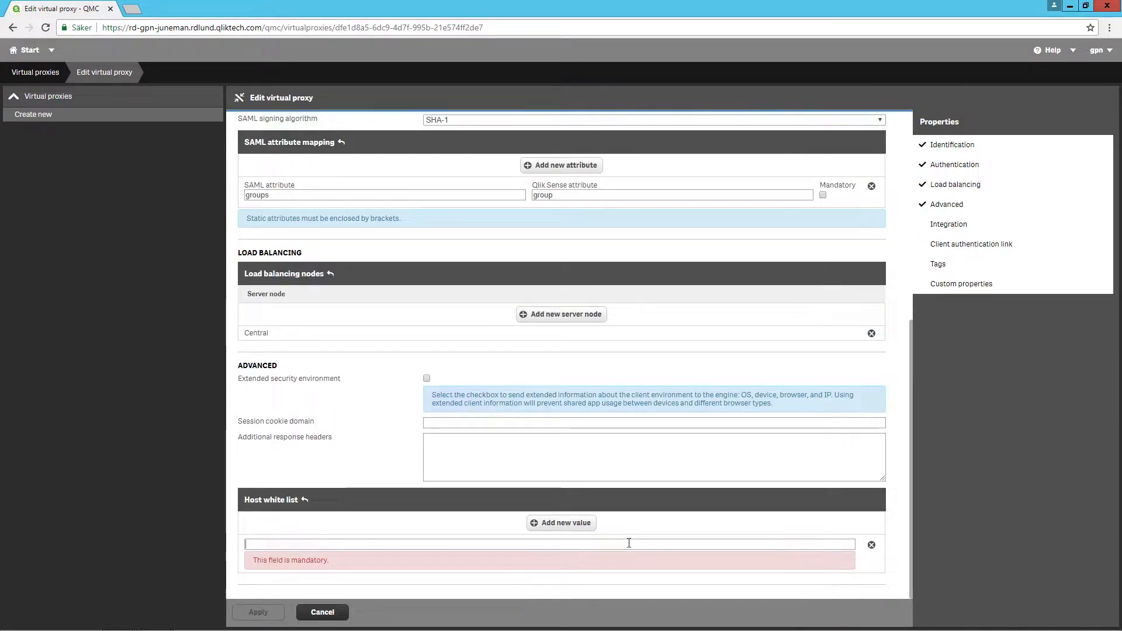
{"action": "key", "text": "ctrl+v"}
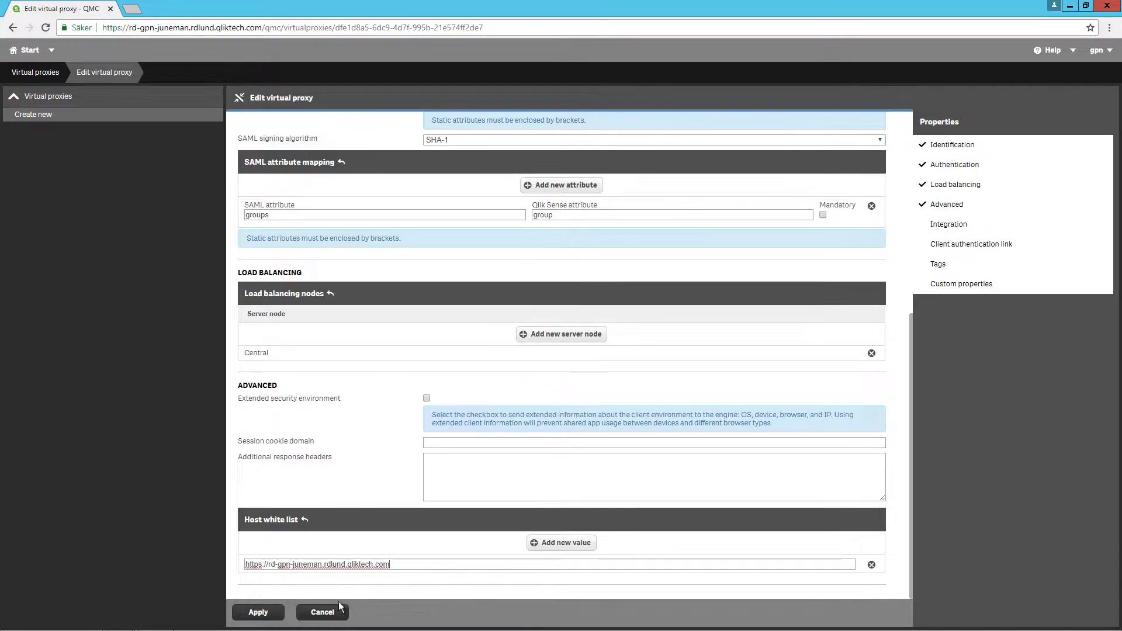
{"action": "left_click", "coordinate": [258, 612]}
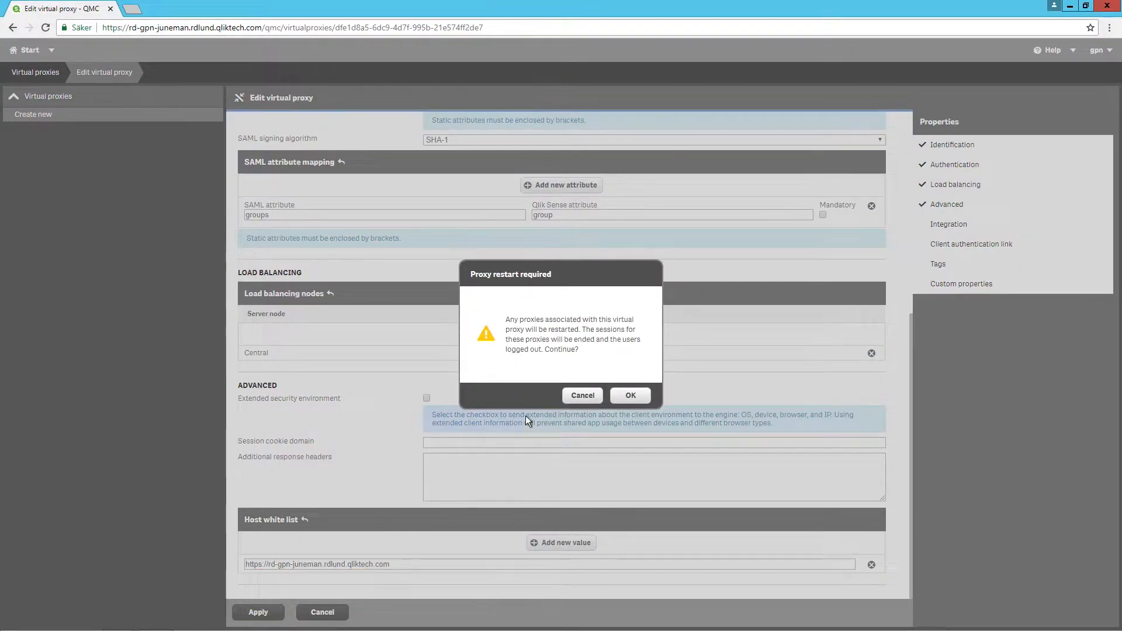
{"action": "left_click", "coordinate": [636, 399]}
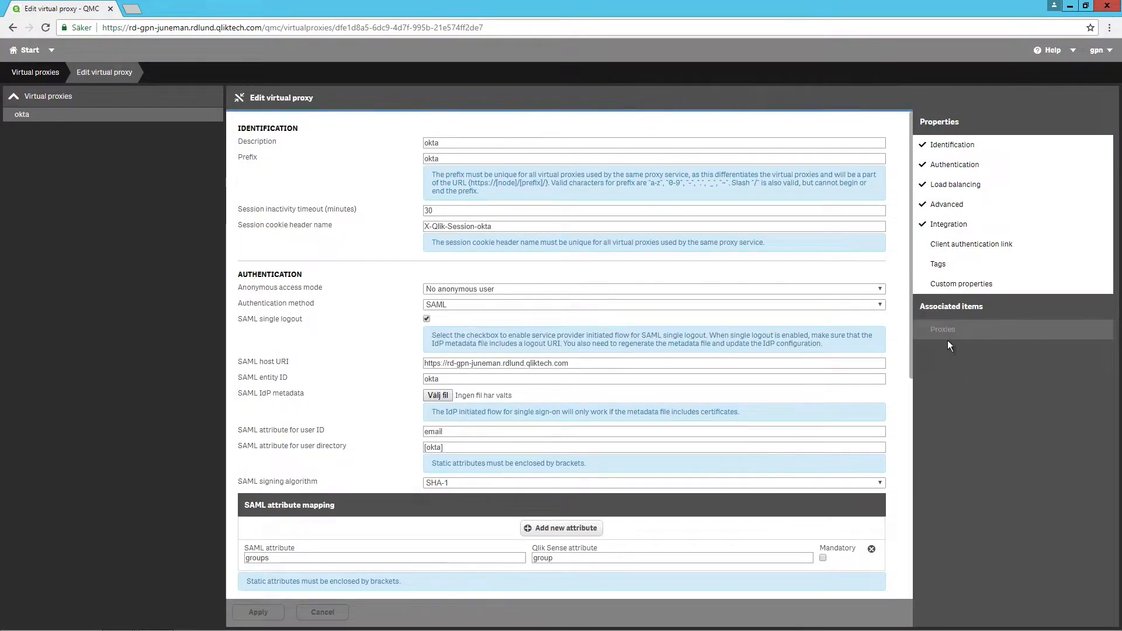
Link the okta virtual proxy to the Central proxy service and log back in to the management console
{"action": "left_click", "coordinate": [945, 329]}
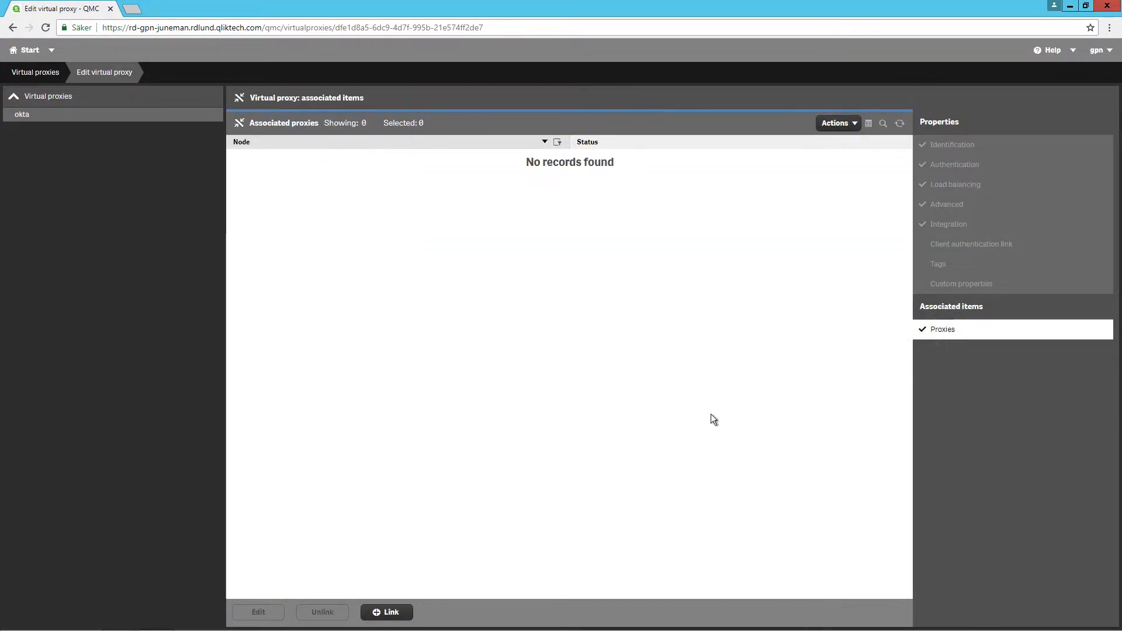
{"action": "left_click", "coordinate": [386, 613]}
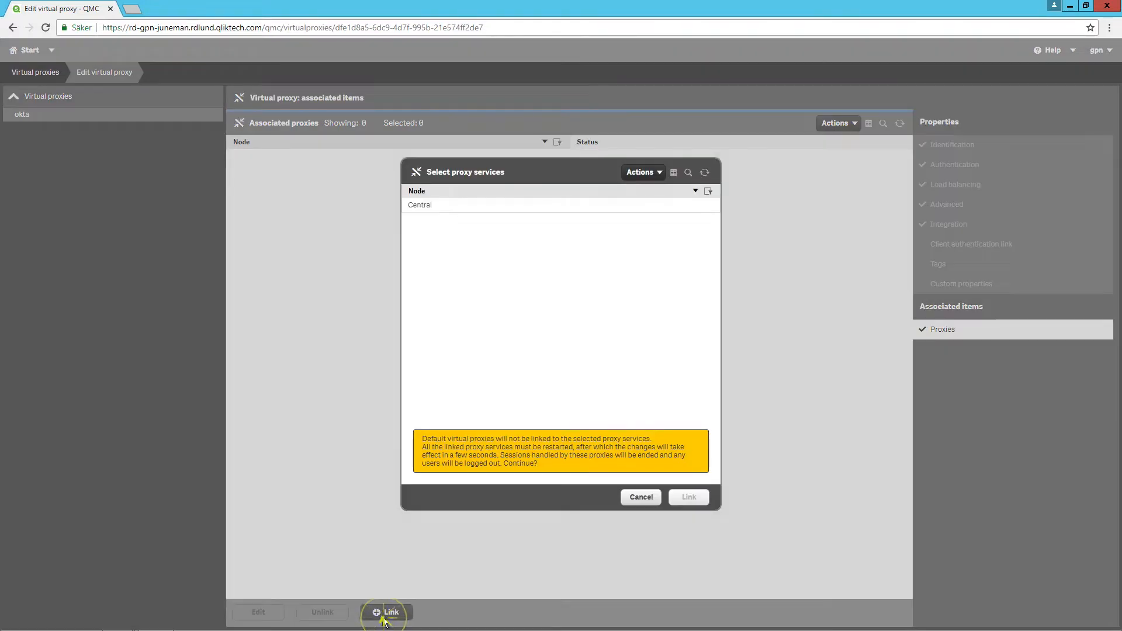
{"action": "left_click", "coordinate": [477, 205]}
{"action": "left_click", "coordinate": [689, 496]}
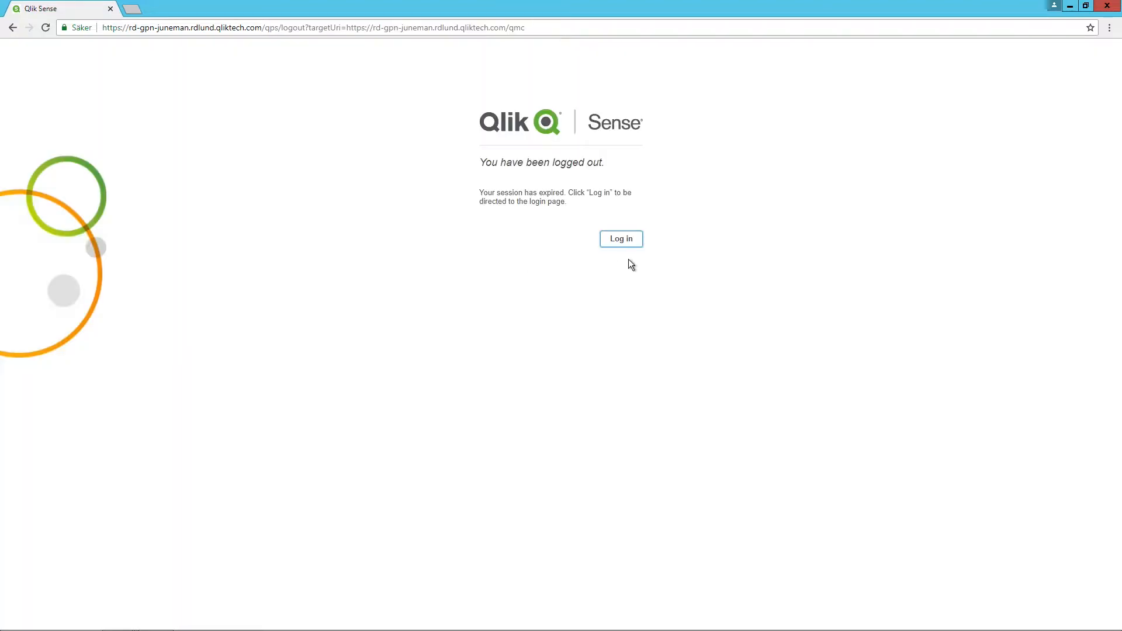
{"action": "left_click", "coordinate": [628, 245]}
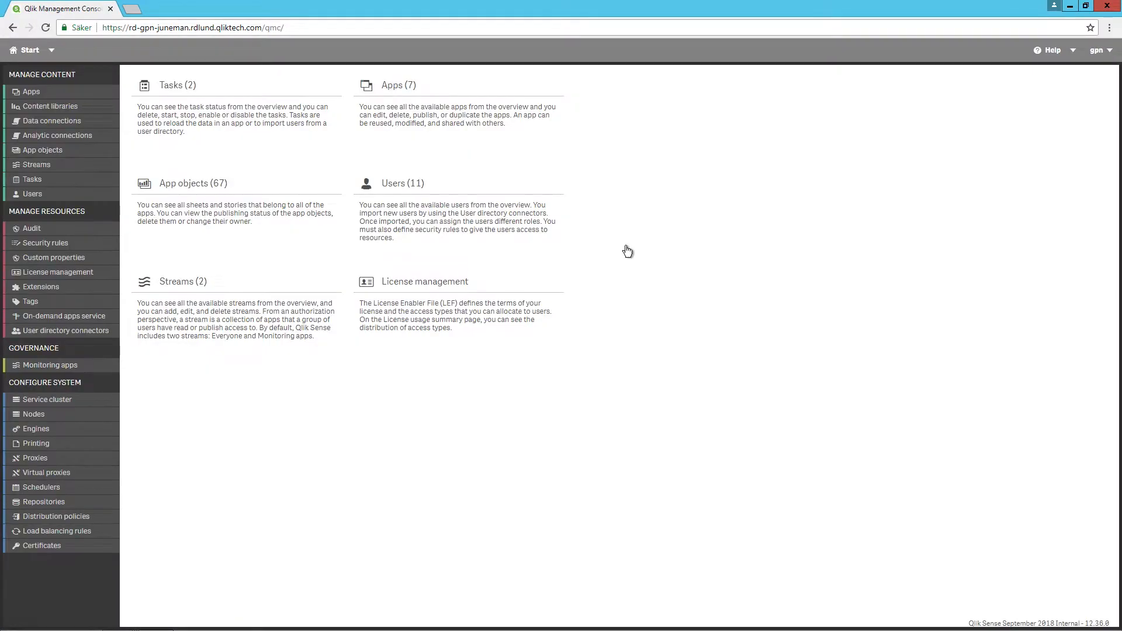
Download the okta virtual proxy's SP metadata and open the downloaded XML file
{"action": "left_click", "coordinate": [102, 473]}
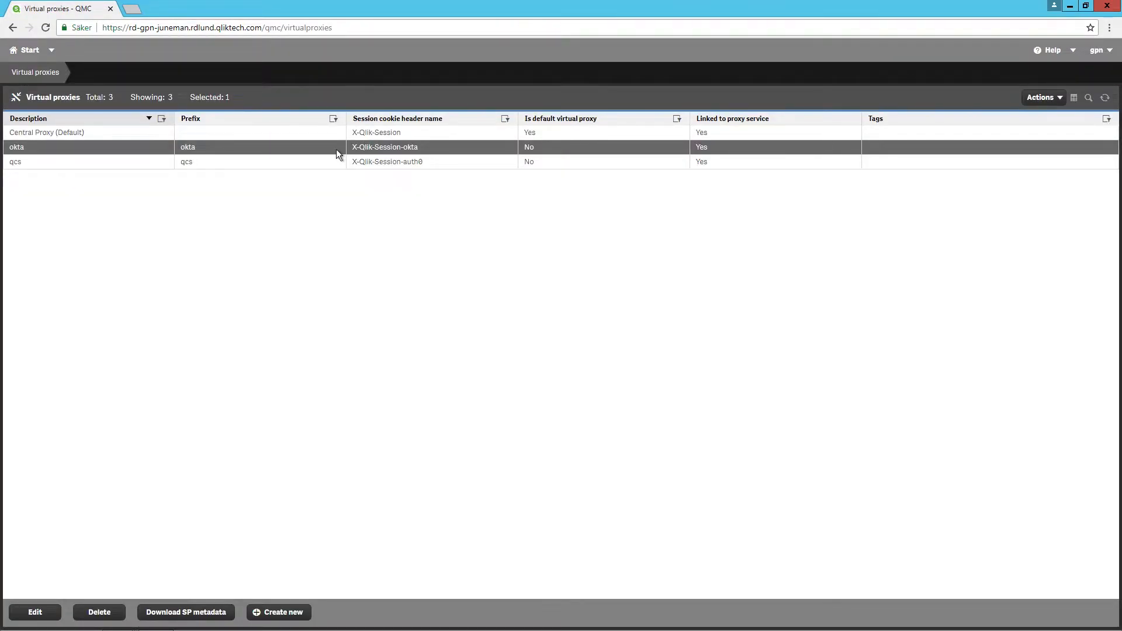
{"action": "left_click", "coordinate": [188, 610]}
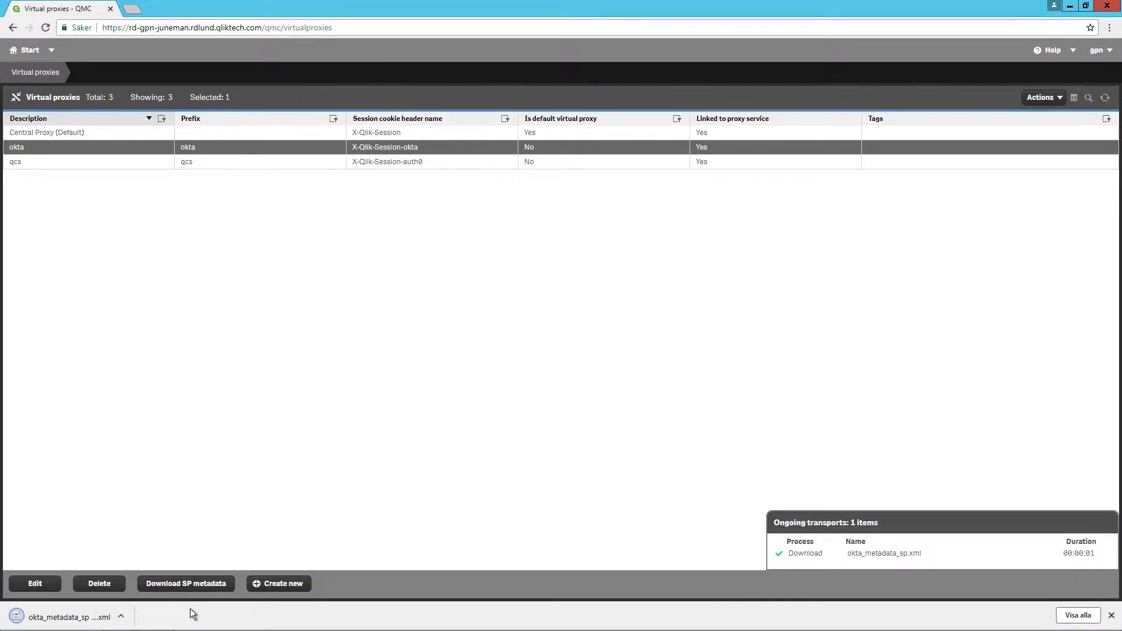
{"action": "left_click", "coordinate": [61, 617]}
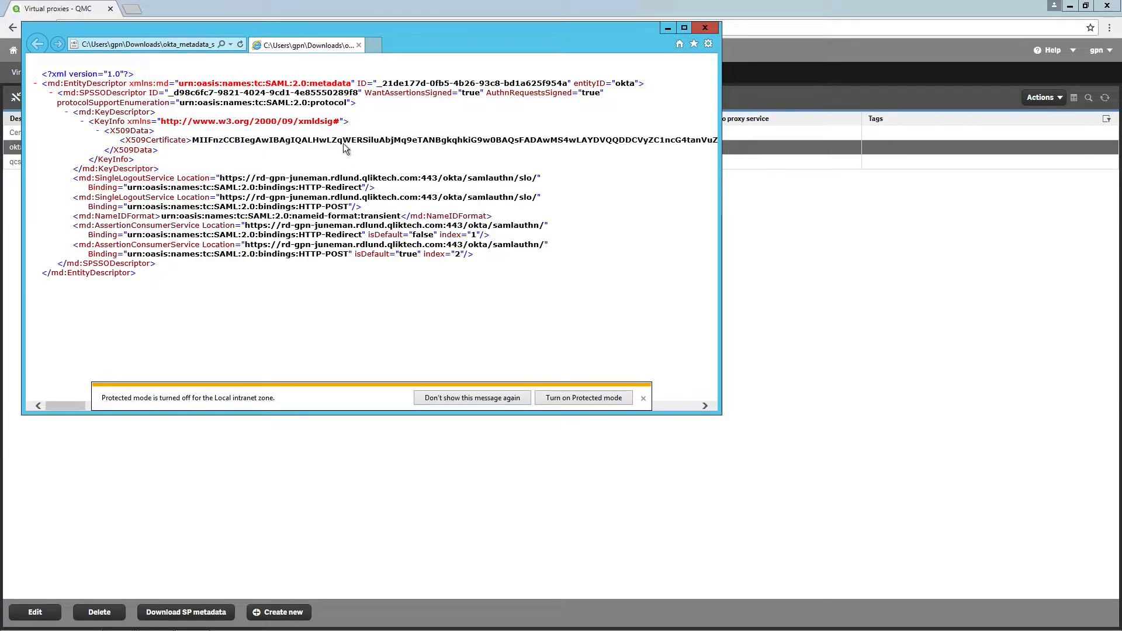
{"action": "left_click", "coordinate": [380, 86]}
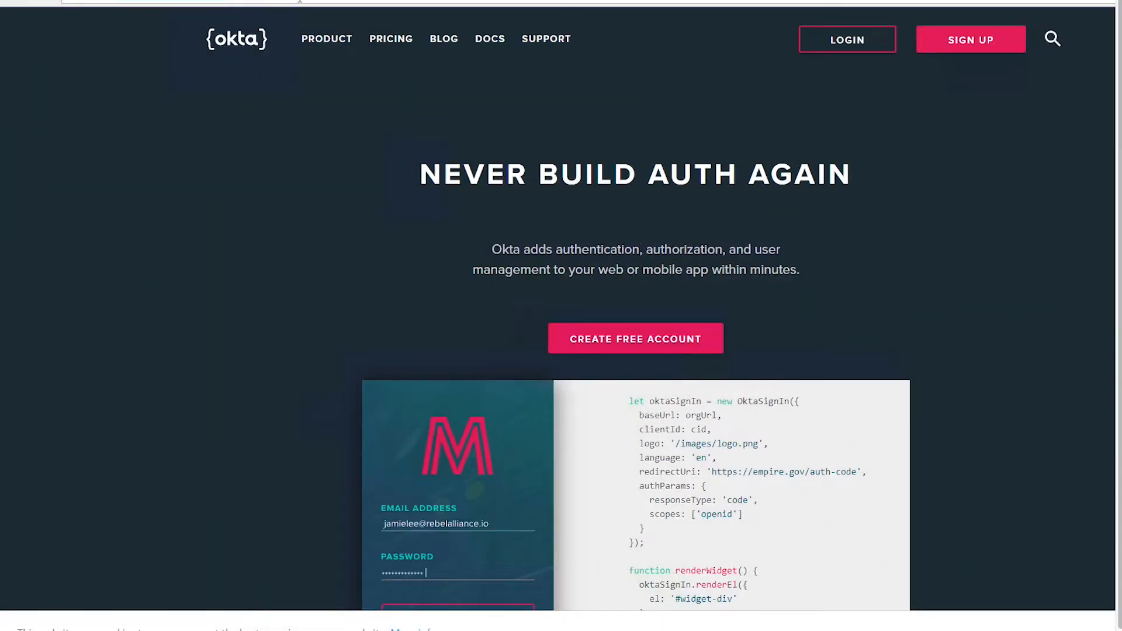
Log in to the Okta website with the account password and switch from the Developer Console to the other admin interface
{"action": "left_click", "coordinate": [840, 41]}
{"action": "type", "text": "••••••••••"}
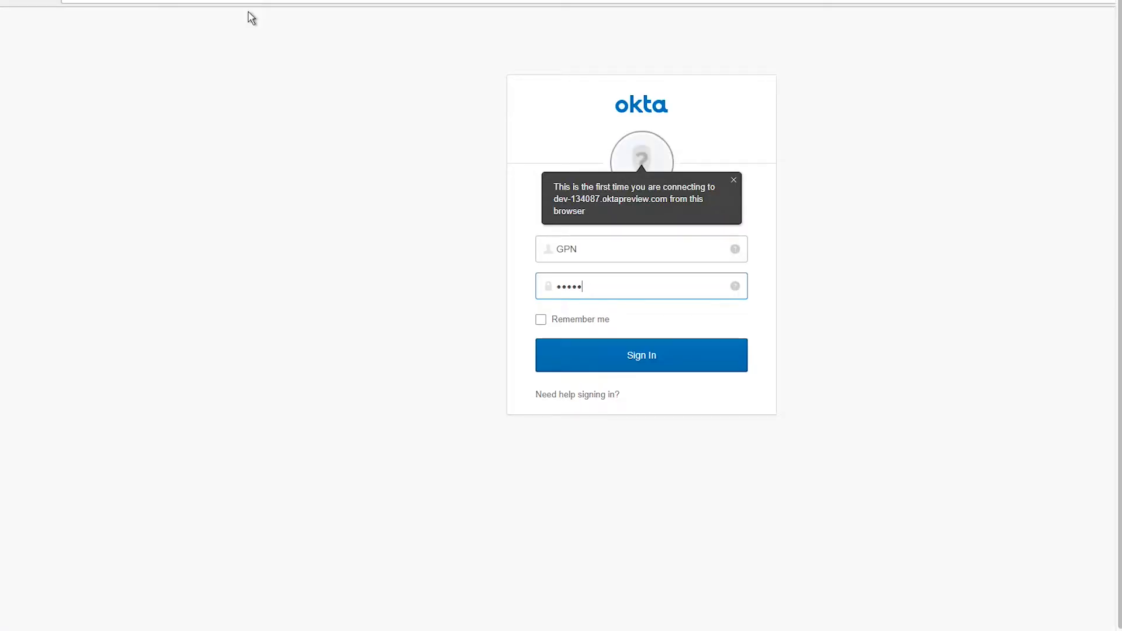
{"action": "key", "text": "Return"}
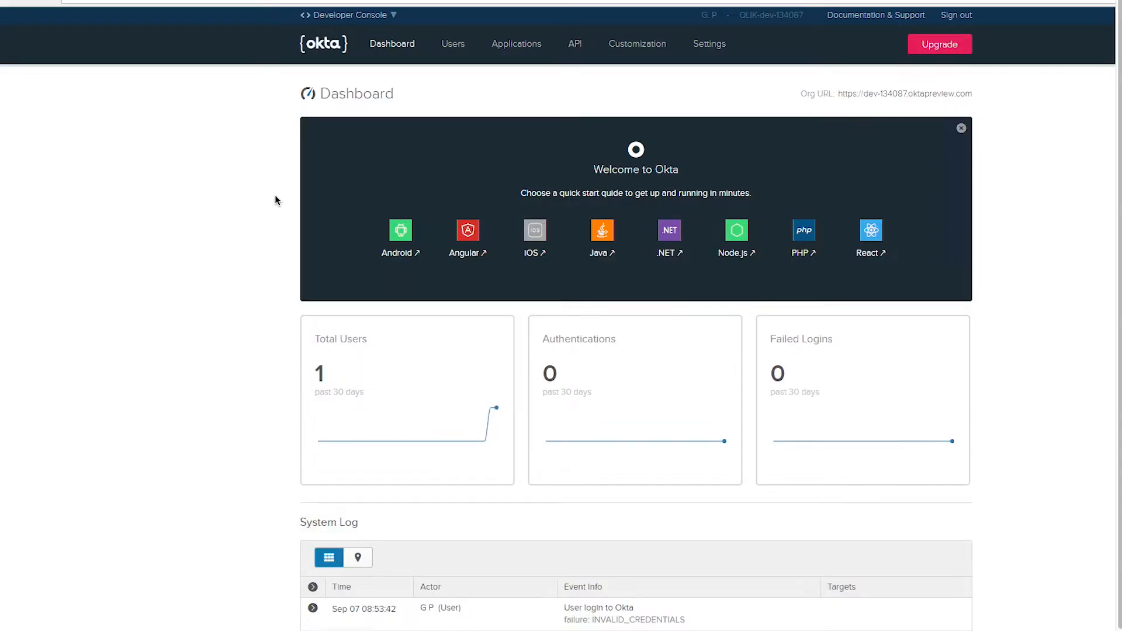
{"action": "left_click", "coordinate": [350, 17]}
{"action": "left_click", "coordinate": [344, 36]}
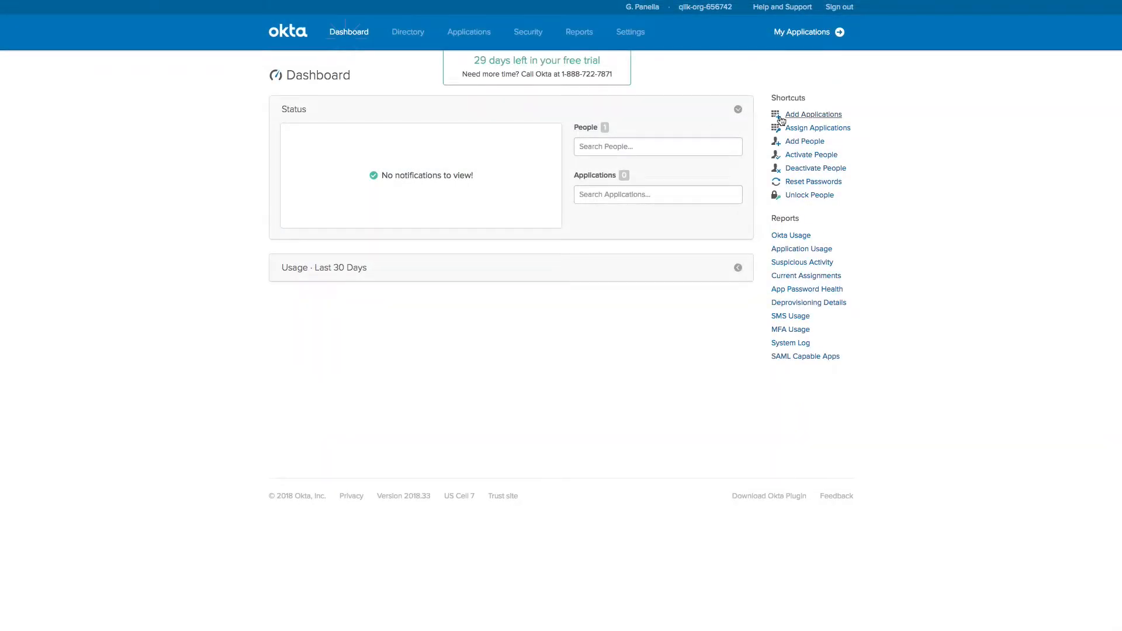
Create a new Web application integration with SAML 2.0 sign-on, named Qlik Sense SAML Configuration, and continue to its SAML configuration
{"action": "left_click", "coordinate": [800, 120]}
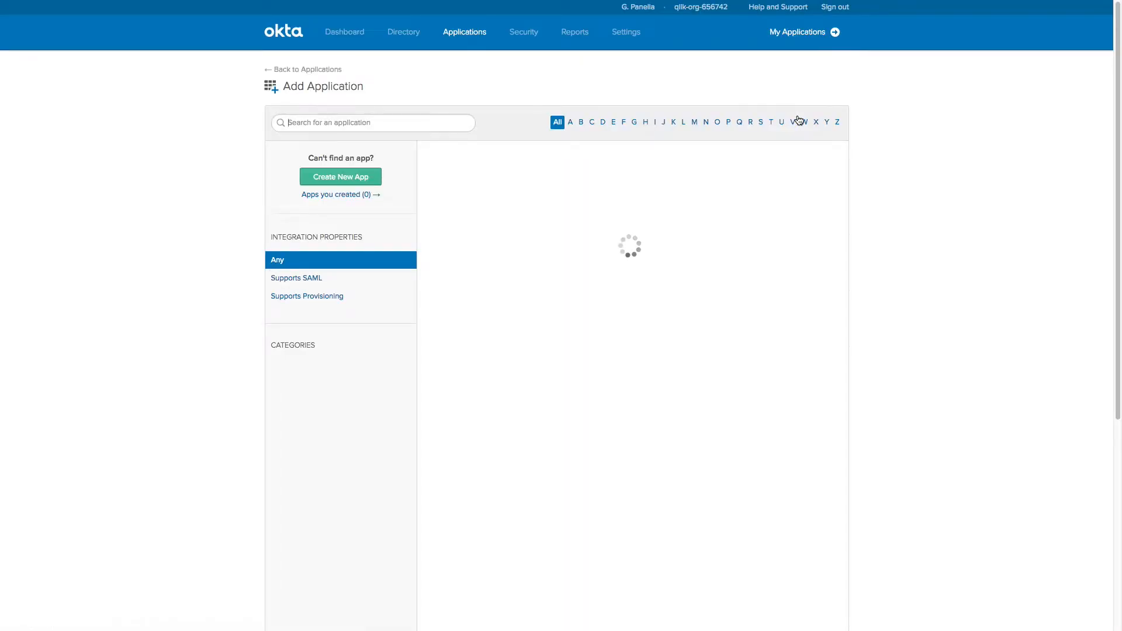
{"action": "left_click", "coordinate": [373, 176]}
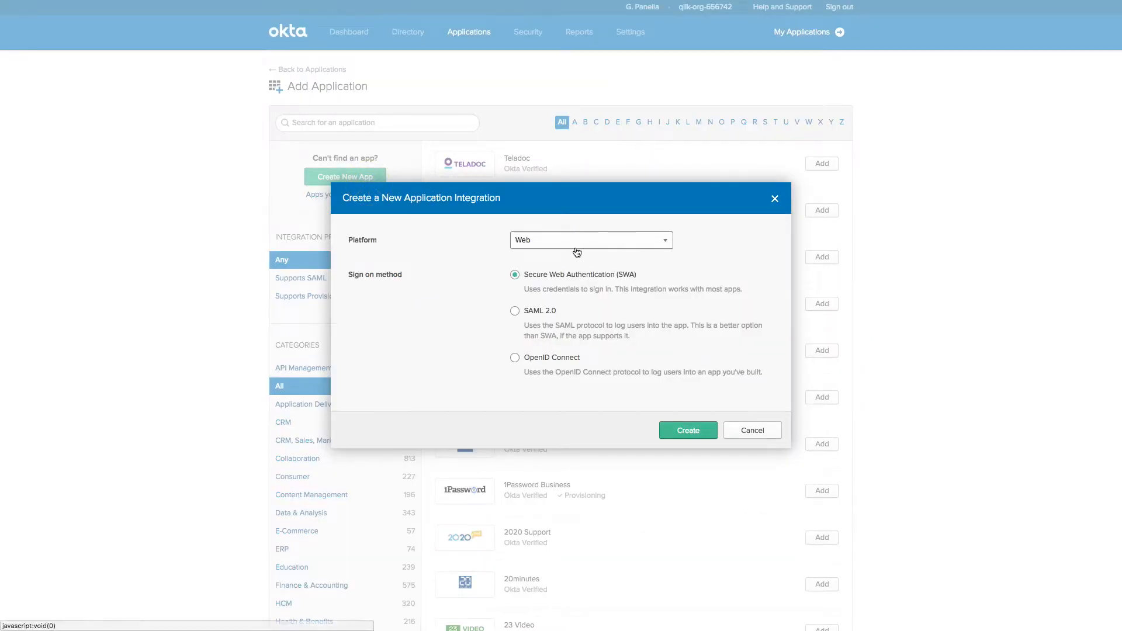
{"action": "left_click", "coordinate": [516, 312]}
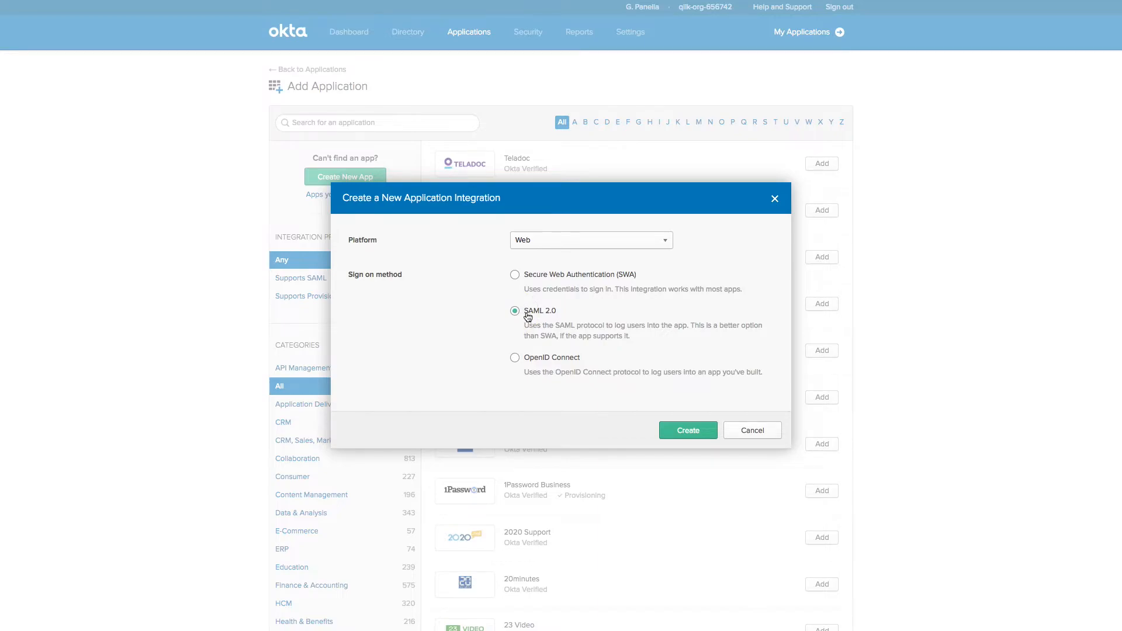
{"action": "left_click", "coordinate": [687, 432]}
{"action": "type", "text": "Qlik Sense SAML Configuration"}
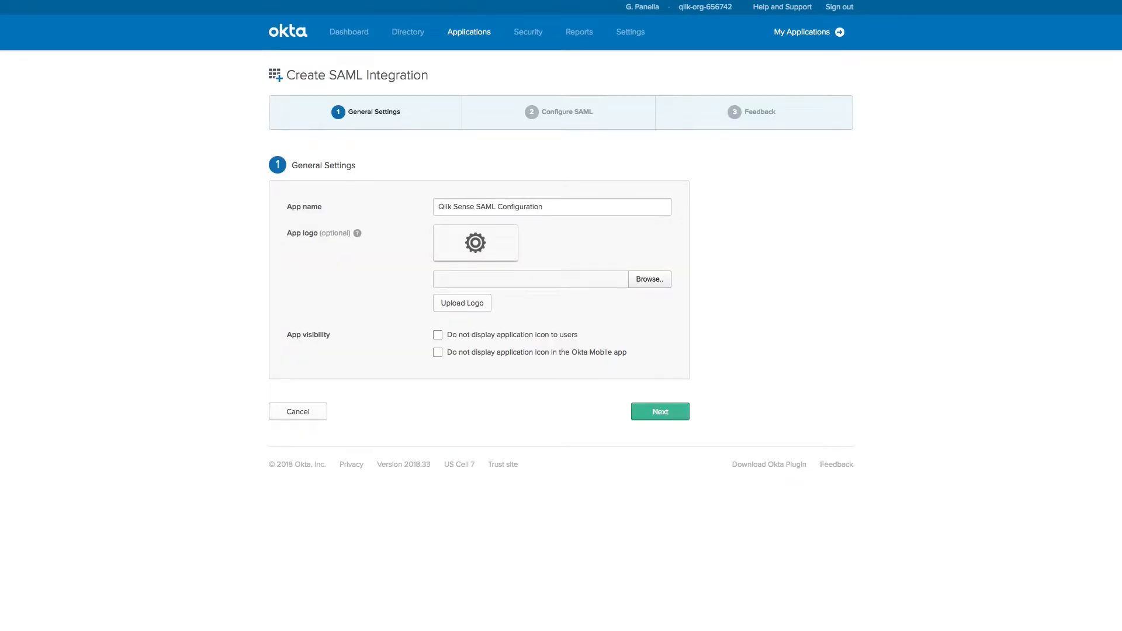
{"action": "left_click", "coordinate": [652, 410]}
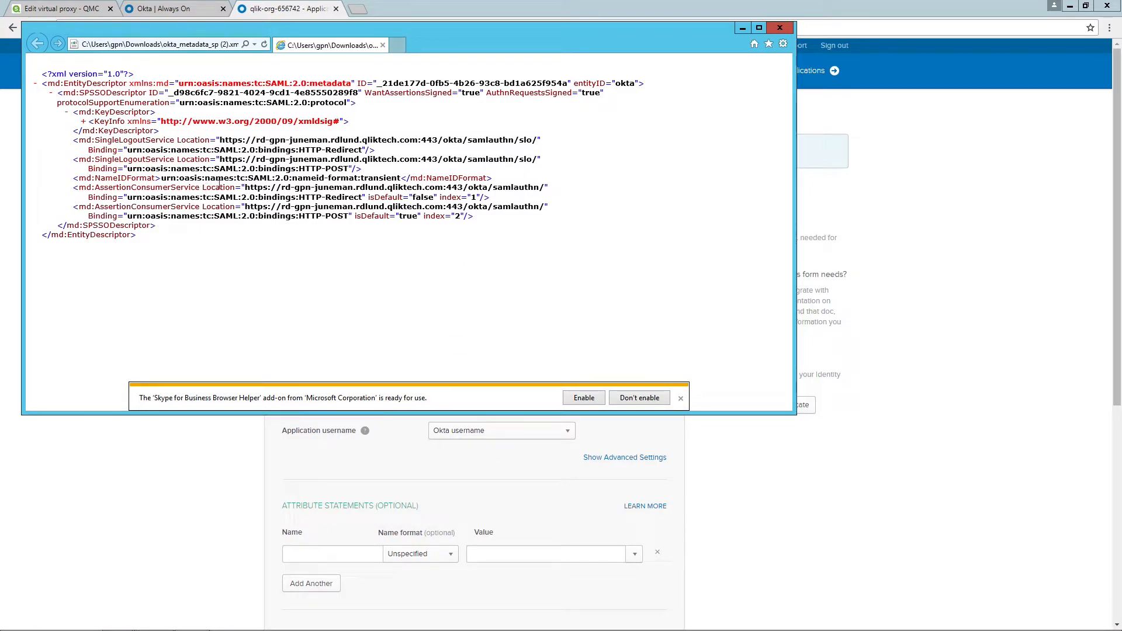
Fill in the general SAML settings: the metadata's AssertionConsumerService URL as Single sign on URL, okta as Audience URI, and Transient as Name ID format
{"action": "left_click_drag", "start_coordinate": [236, 187], "coordinate": [544, 193]}
{"action": "key", "text": "ctrl+c"}
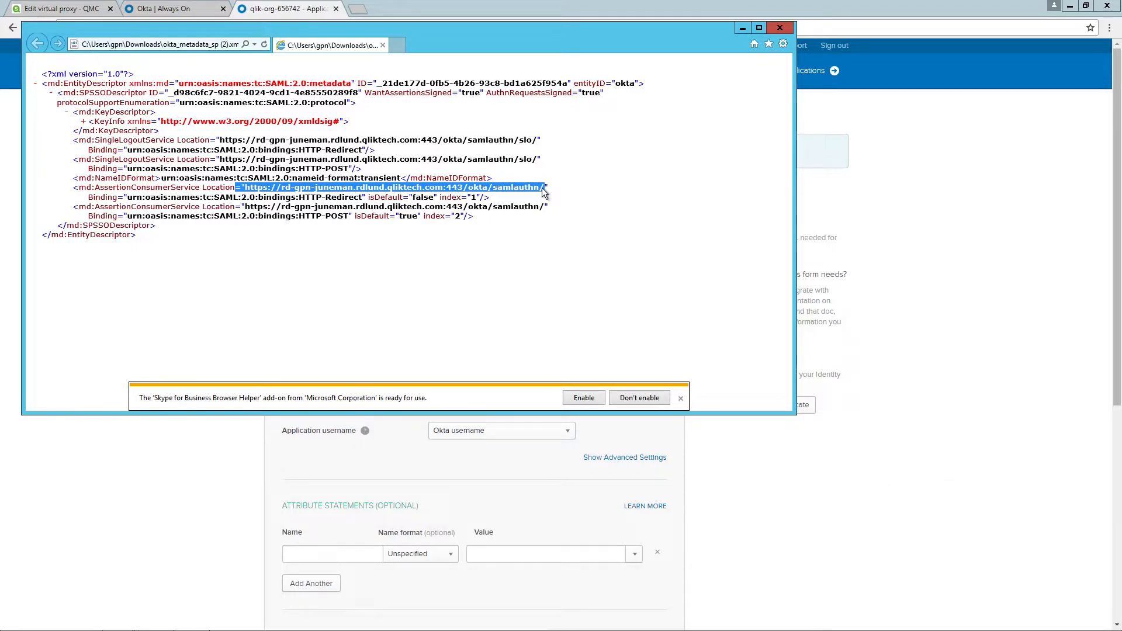
{"action": "left_click", "coordinate": [853, 385]}
{"action": "key", "text": "ctrl+v"}
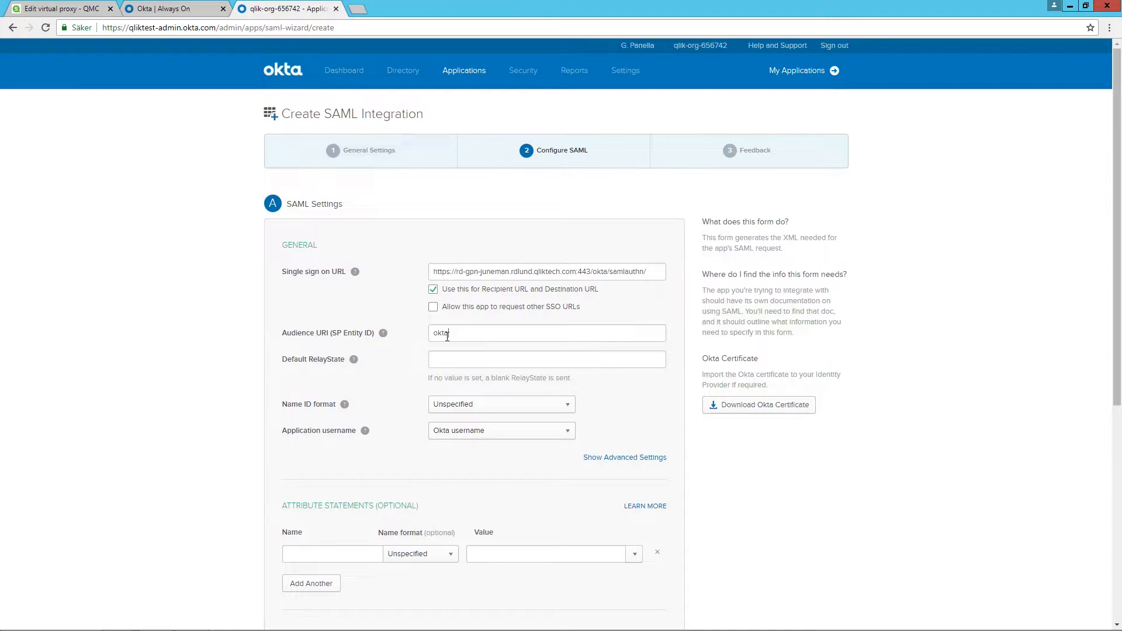
{"action": "left_click", "coordinate": [479, 406]}
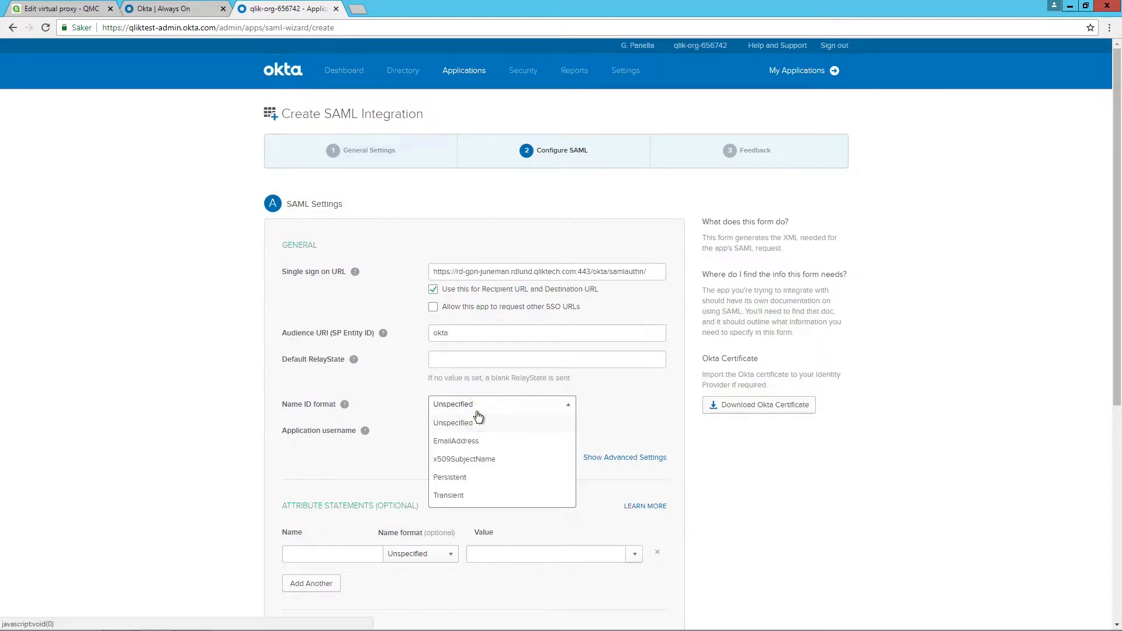
{"action": "left_click", "coordinate": [506, 496]}
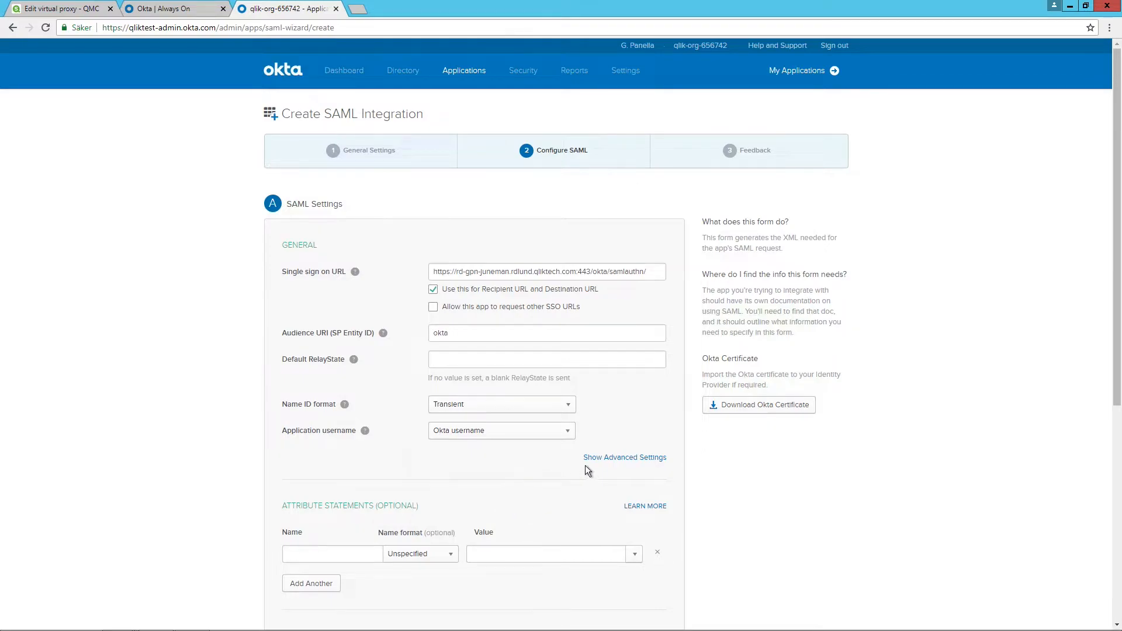
{"action": "left_click", "coordinate": [603, 462]}
{"action": "left_click_drag", "start_coordinate": [1111, 354], "coordinate": [1105, 427]}
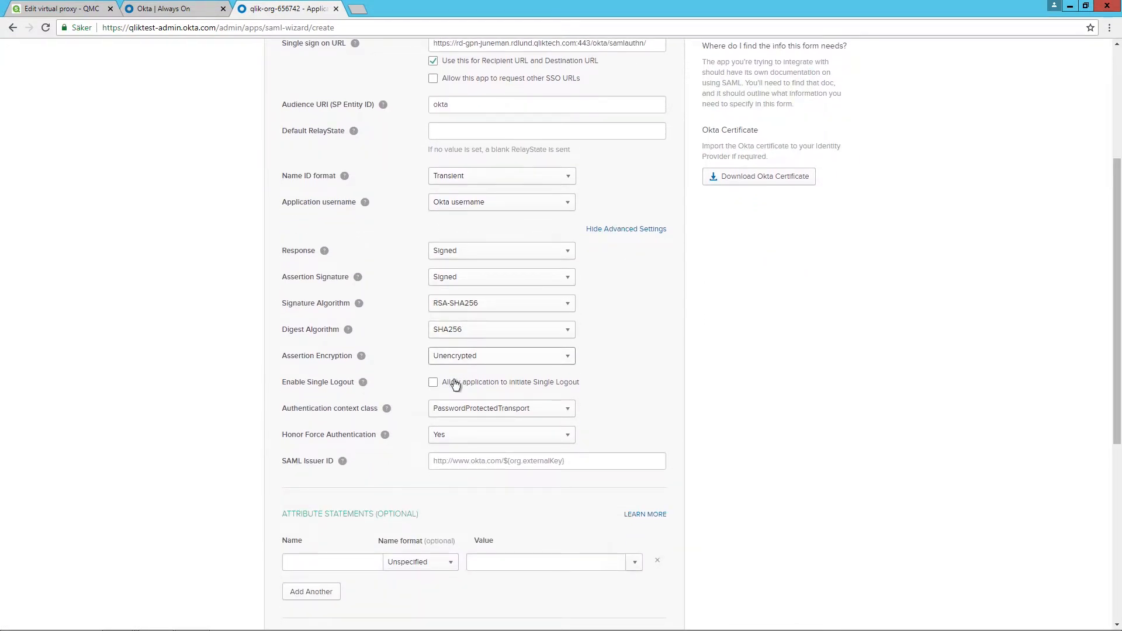
{"action": "left_click", "coordinate": [433, 382]}
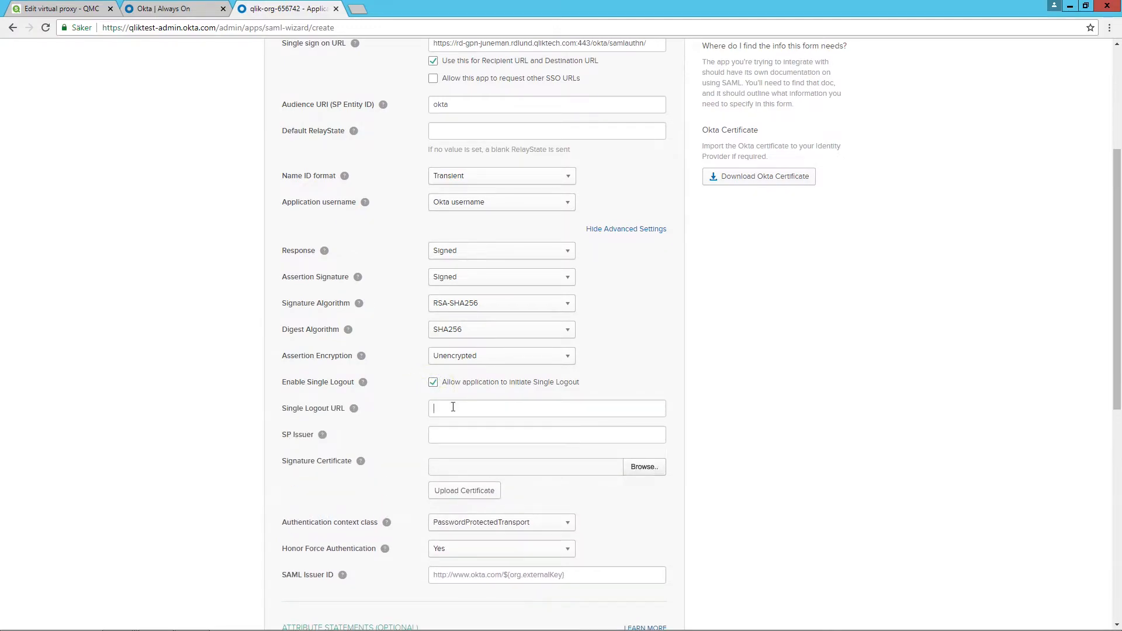
{"action": "key", "text": "ctrl+v"}
{"action": "left_click_drag", "start_coordinate": [577, 408], "coordinate": [593, 410]}
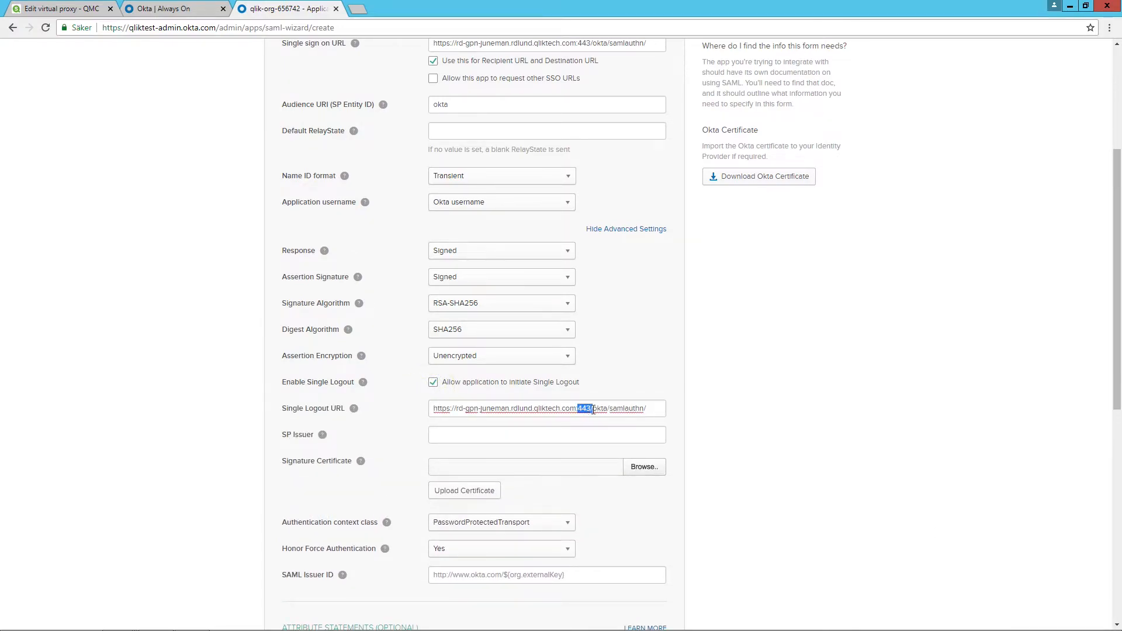
{"action": "key", "text": "BackSpace"}
{"action": "left_click", "coordinate": [623, 435]}
{"action": "type", "text": "okta"}
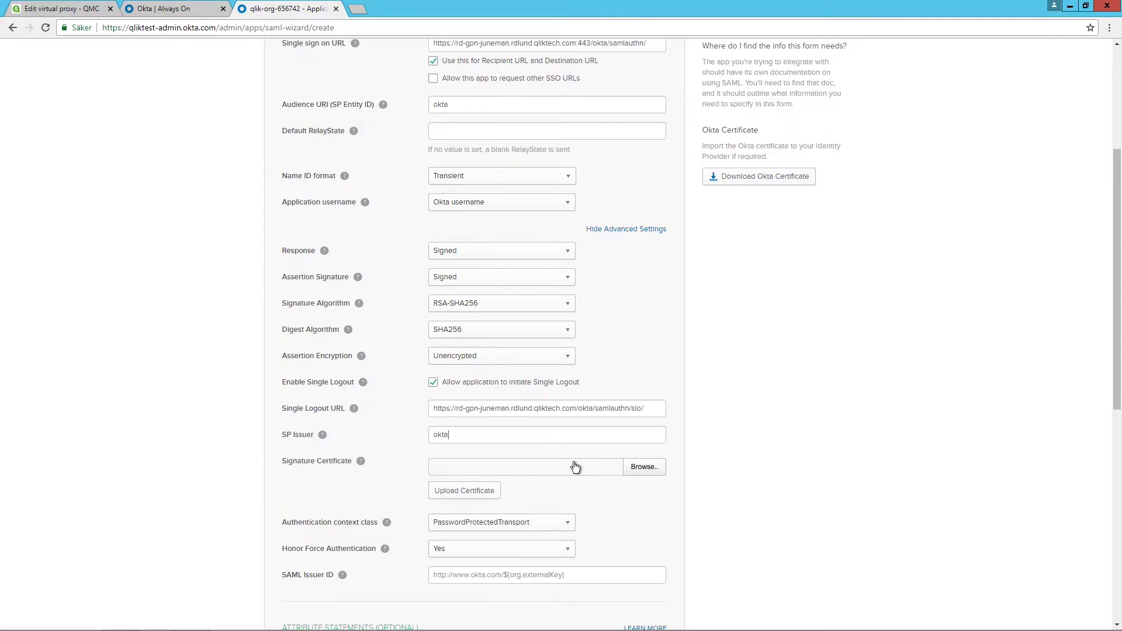
Upload server.pem from C:\ProgramData\Qlik\Sense\Repository\Exported Certificates\.Local Certificates as the signature certificate
{"action": "left_click", "coordinate": [638, 469]}
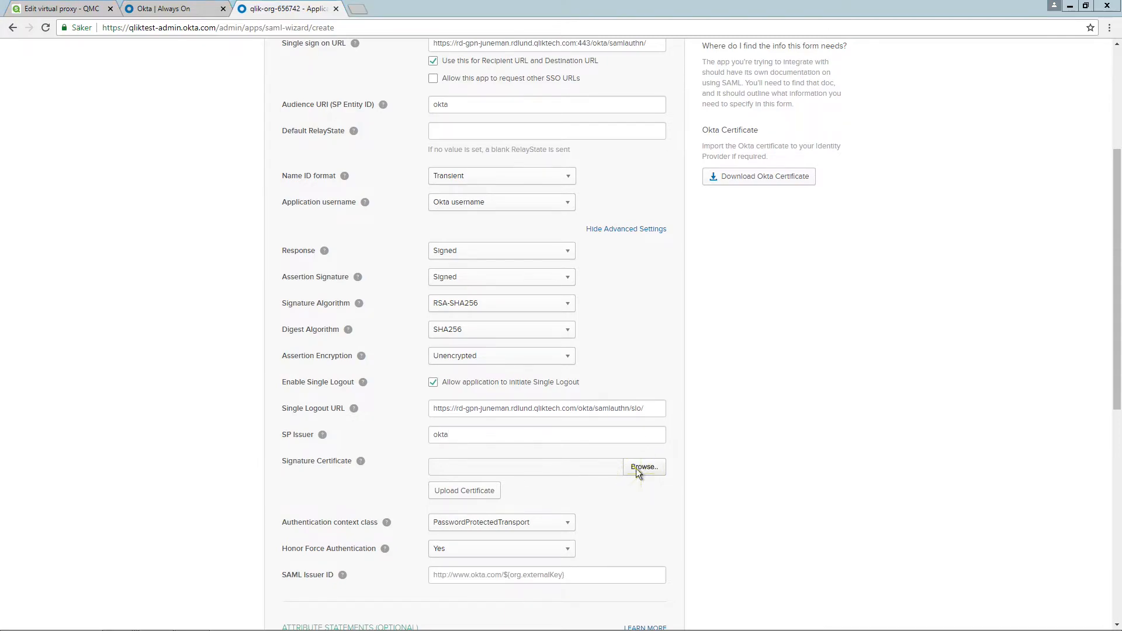
{"action": "double_click", "coordinate": [125, 156]}
{"action": "double_click", "coordinate": [117, 143]}
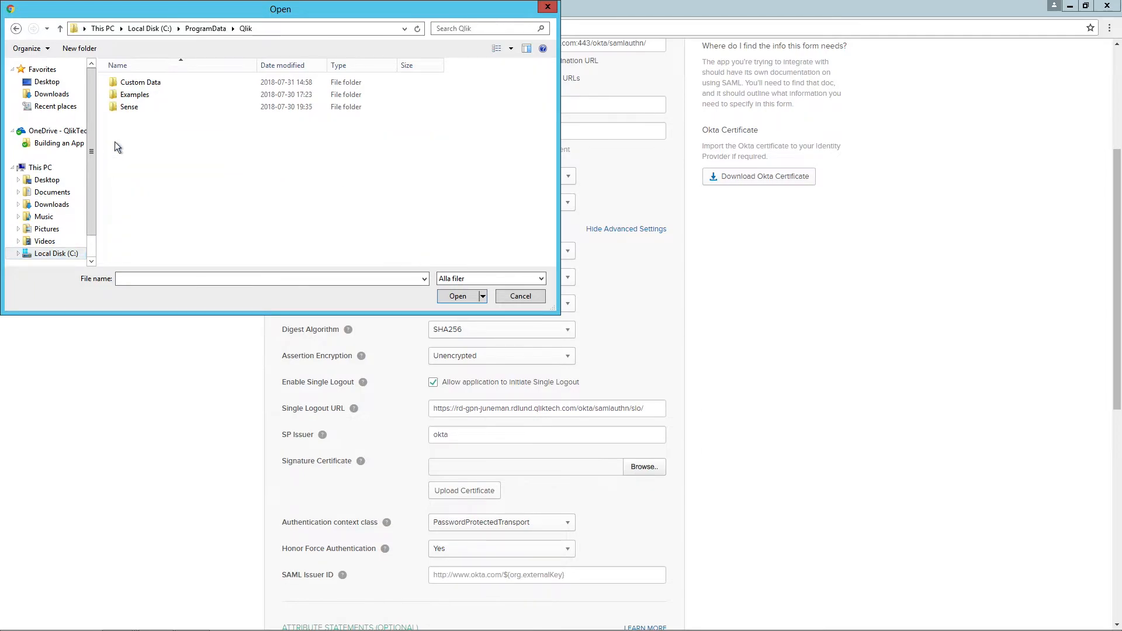
{"action": "double_click", "coordinate": [128, 107]}
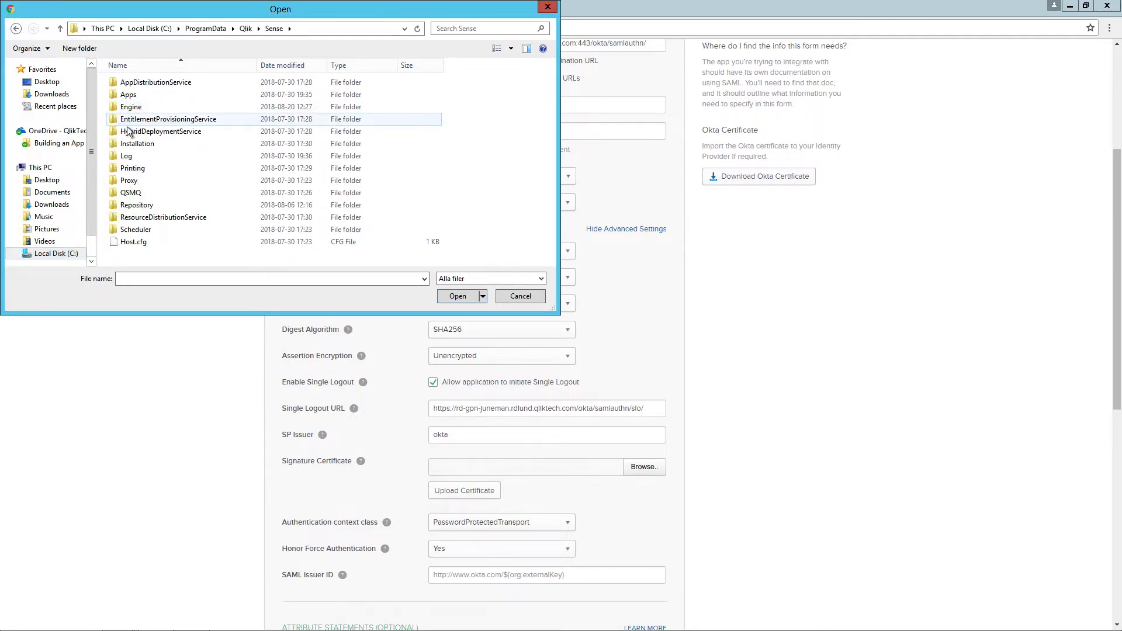
{"action": "double_click", "coordinate": [134, 205]}
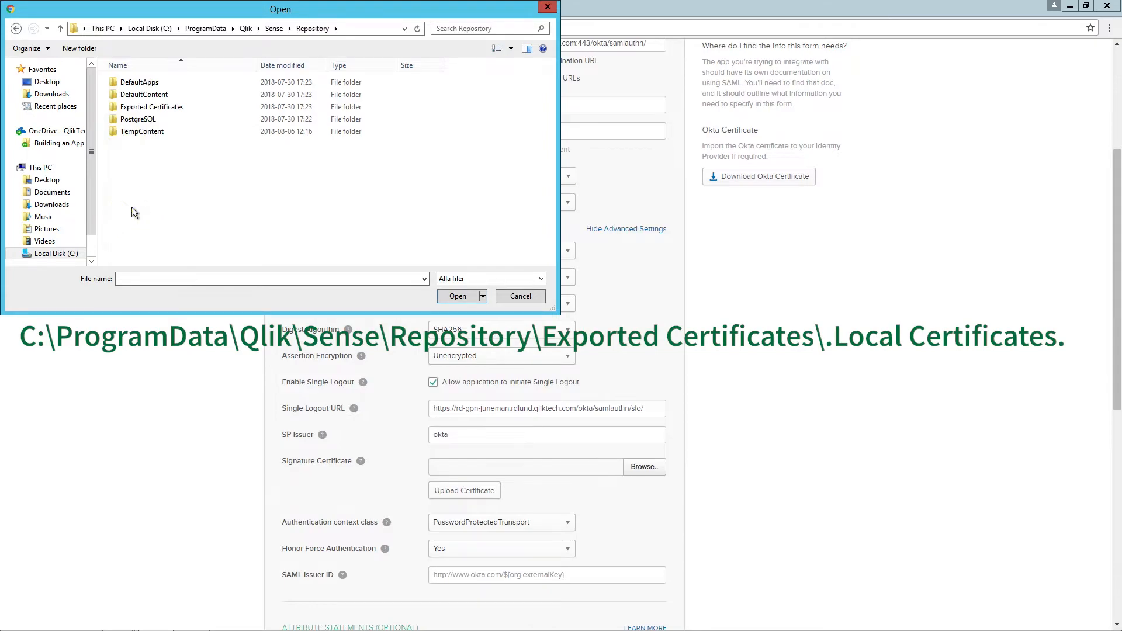
{"action": "double_click", "coordinate": [139, 106]}
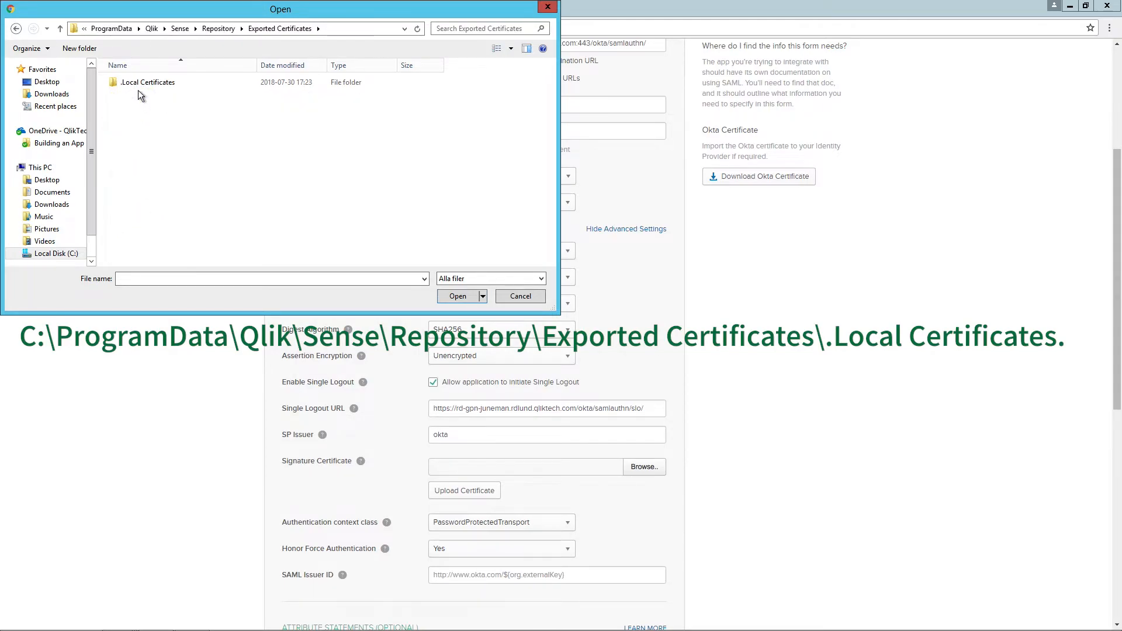
{"action": "double_click", "coordinate": [137, 87]}
{"action": "left_click", "coordinate": [138, 121]}
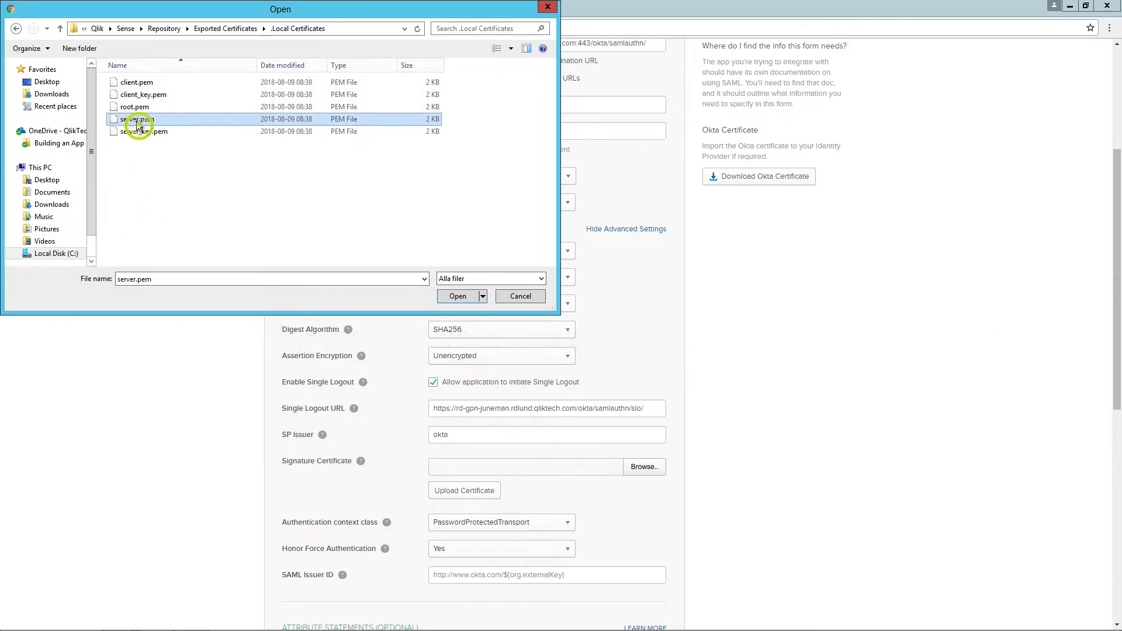
{"action": "left_click", "coordinate": [457, 296]}
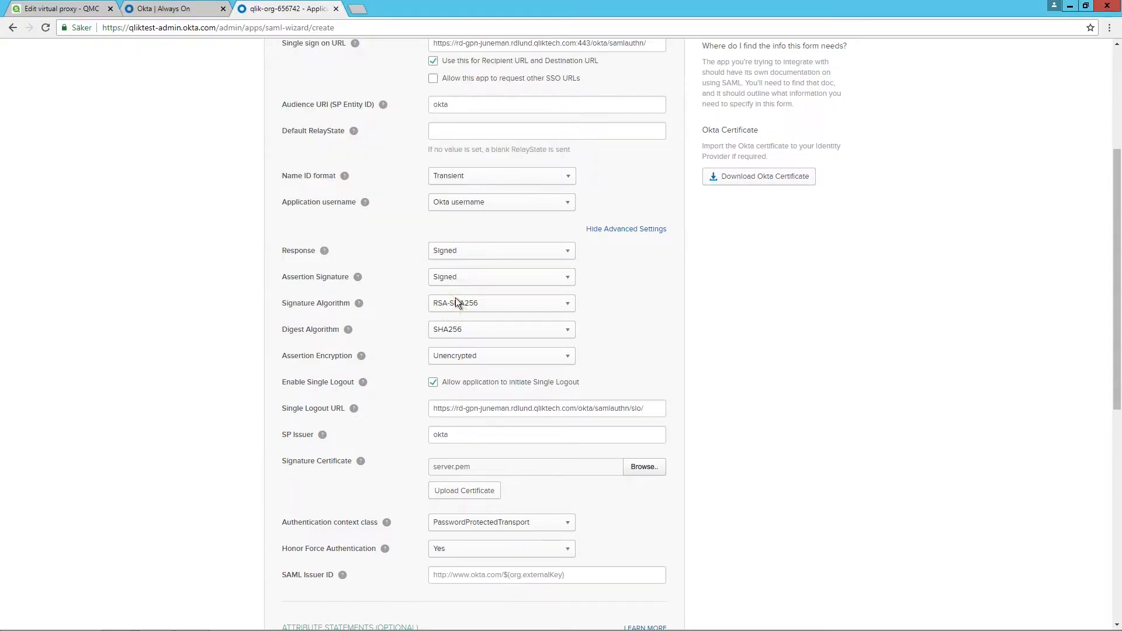
{"action": "left_click", "coordinate": [464, 490]}
Add an attribute statement named email with the value user.email
{"action": "scroll", "coordinate": [608, 503], "scroll_direction": "down", "scroll_amount": 3}
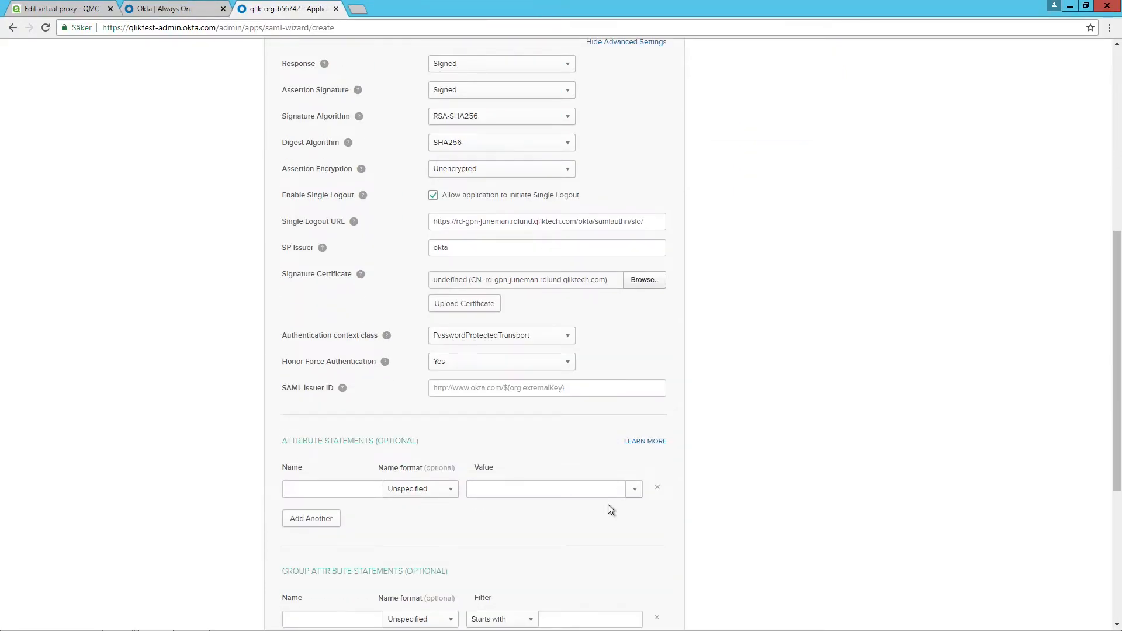
{"action": "scroll", "coordinate": [608, 504], "scroll_direction": "down", "scroll_amount": 1}
{"action": "left_click", "coordinate": [361, 418]}
{"action": "type", "text": "email"}
{"action": "left_click", "coordinate": [479, 419]}
{"action": "type", "text": "ue"}
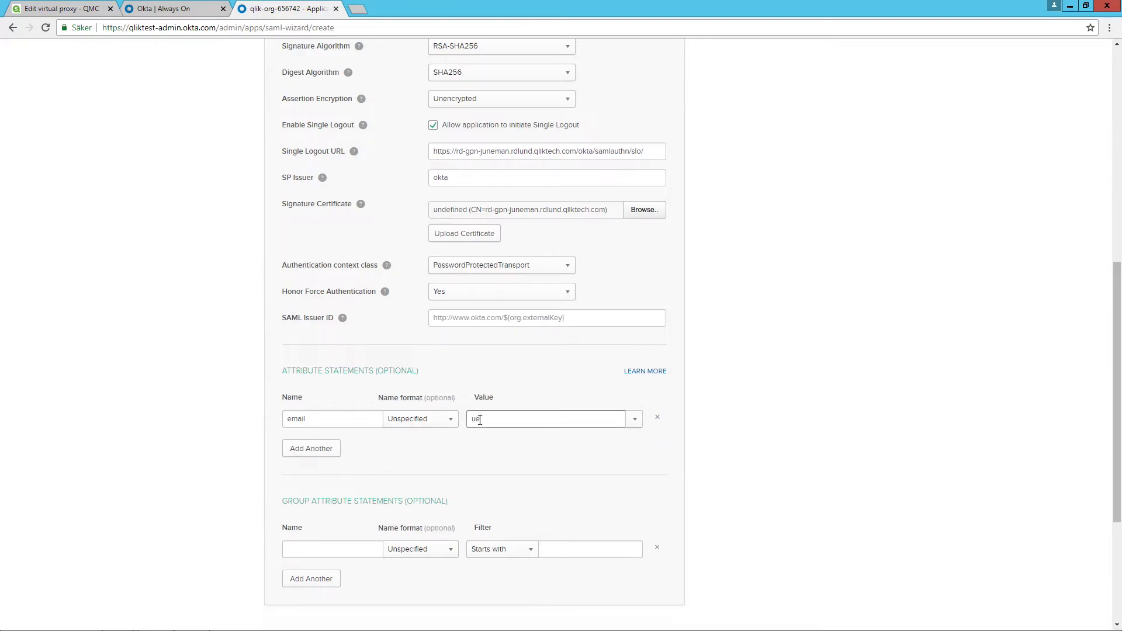
{"action": "type", "text": "er.email"}
Add a group attribute statement named groups with a Regex filter and its pattern, and continue to the Feedback stage
{"action": "scroll", "coordinate": [396, 426], "scroll_direction": "down", "scroll_amount": 2}
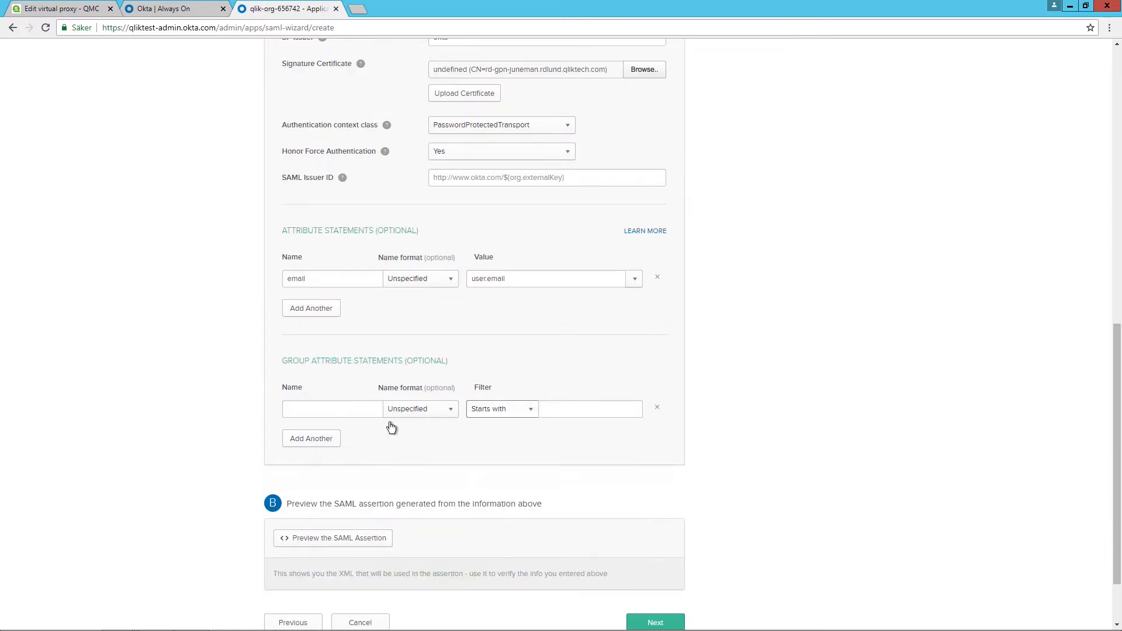
{"action": "left_click", "coordinate": [293, 410]}
{"action": "type", "text": "groups"}
{"action": "left_click", "coordinate": [529, 411]}
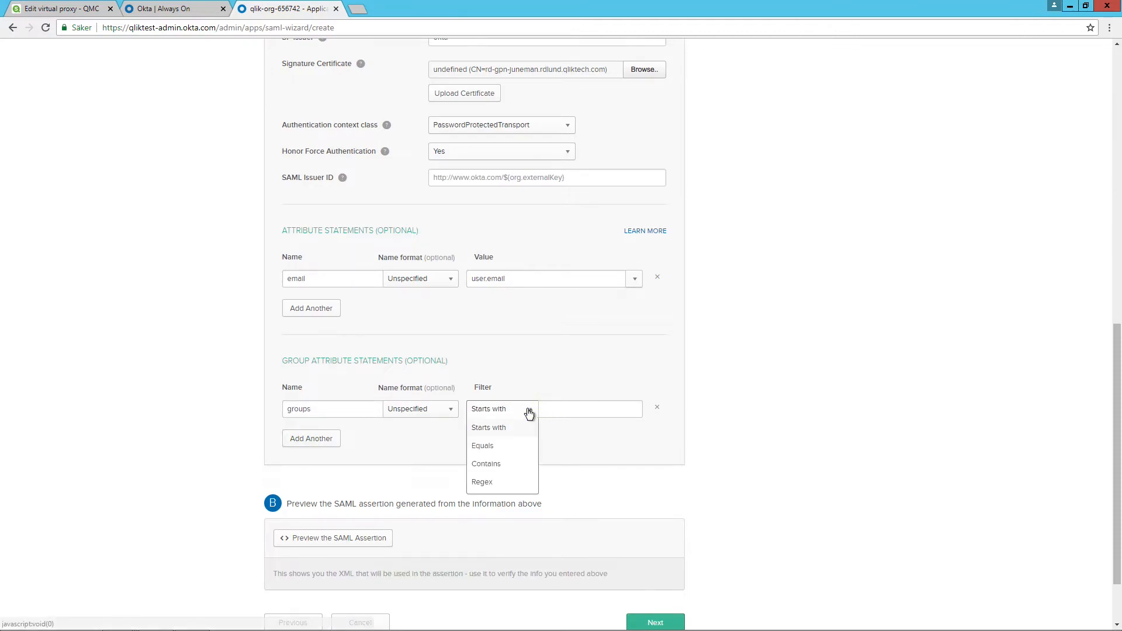
{"action": "left_click", "coordinate": [496, 483]}
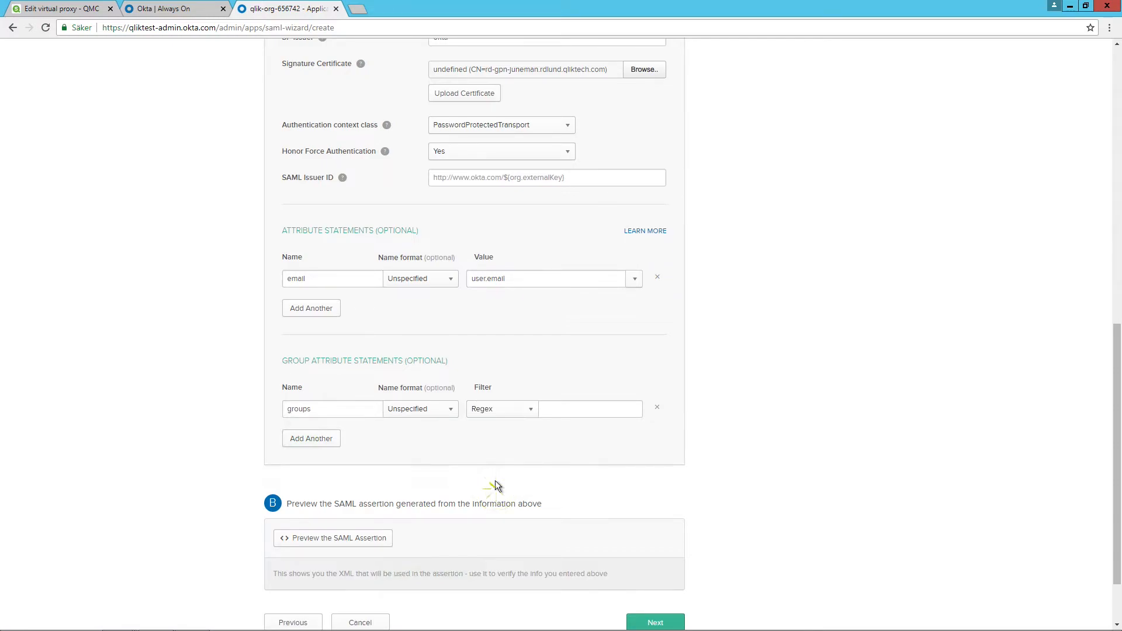
{"action": "left_click", "coordinate": [612, 411]}
{"action": "key", "text": "ctrl+v"}
{"action": "left_click", "coordinate": [655, 620]}
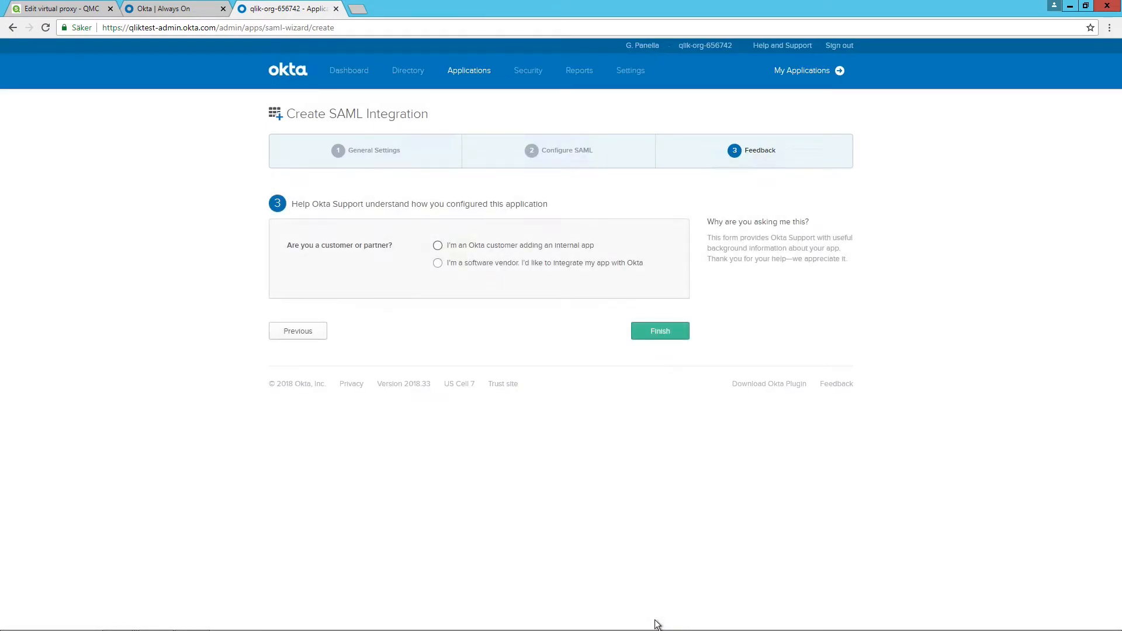
Declare being an Okta customer adding an internal app that the company created, and finish the SAML integration
{"action": "left_click", "coordinate": [439, 246]}
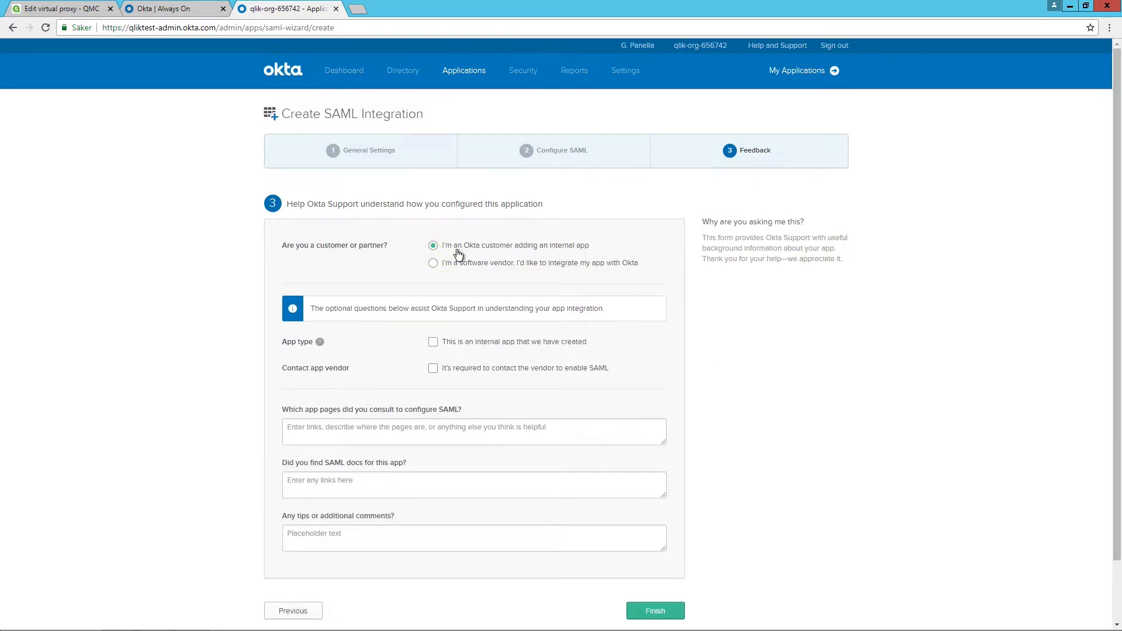
{"action": "left_click", "coordinate": [432, 343]}
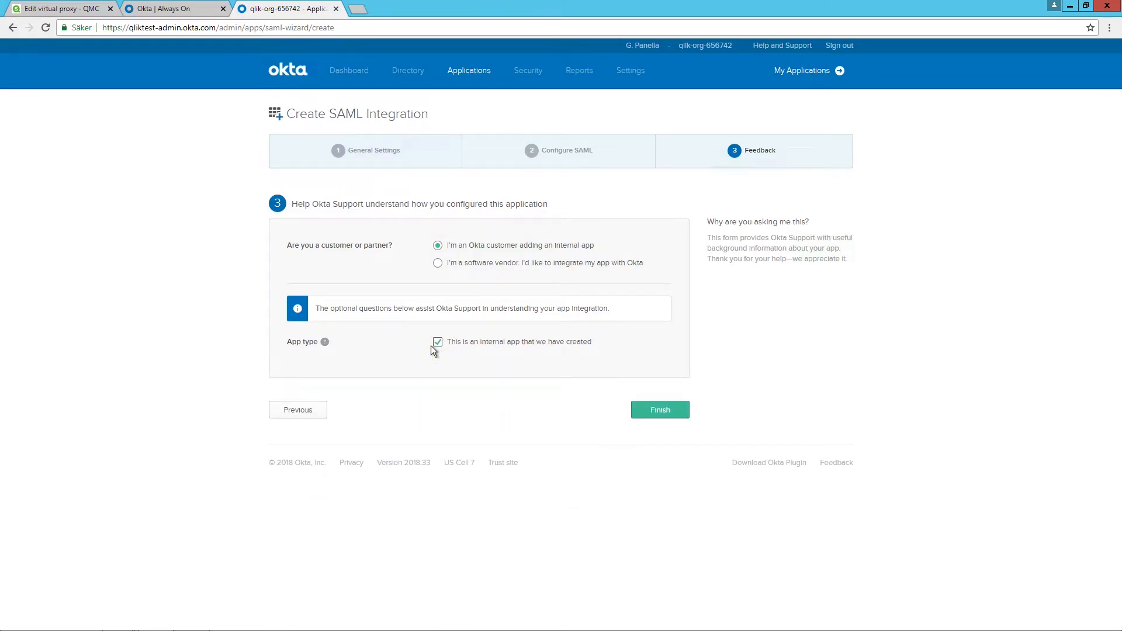
{"action": "left_click", "coordinate": [653, 412]}
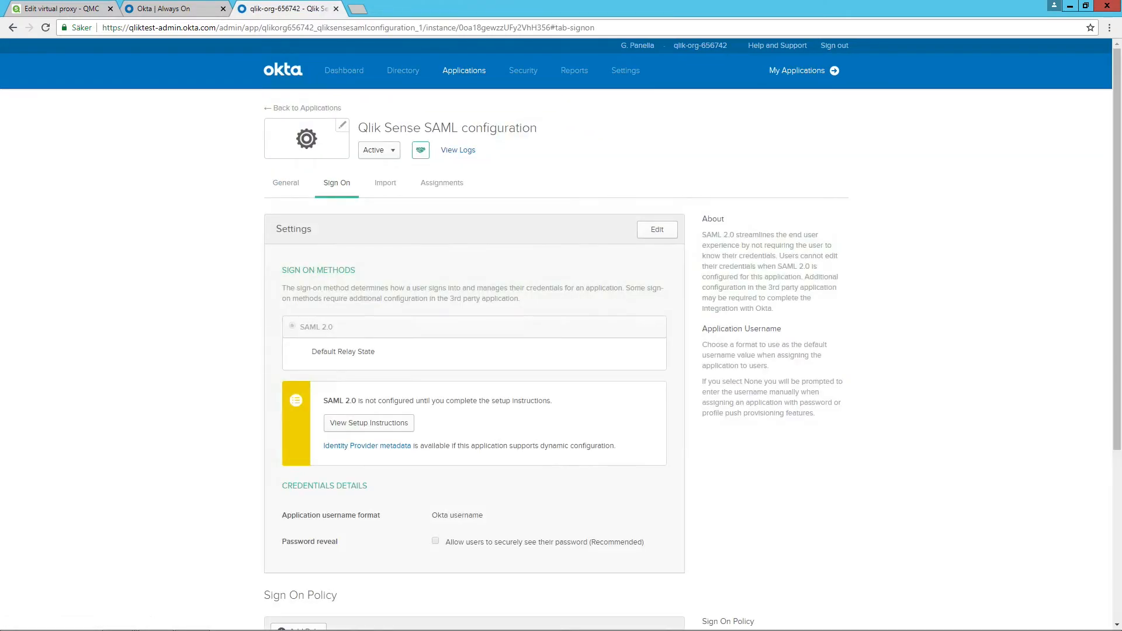
Open the application's Identity Provider metadata and save it to the Desktop as the XML document metadata
{"action": "scroll", "coordinate": [384, 403], "scroll_direction": "down", "scroll_amount": 1}
{"action": "left_click", "coordinate": [374, 387]}
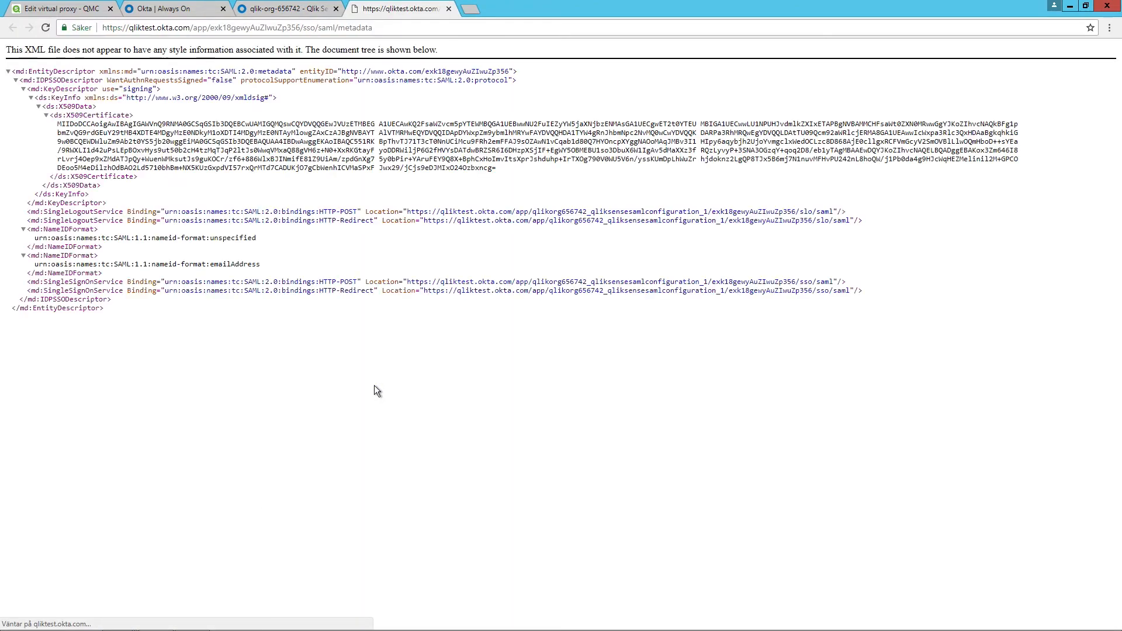
{"action": "key", "text": "ctrl+s"}
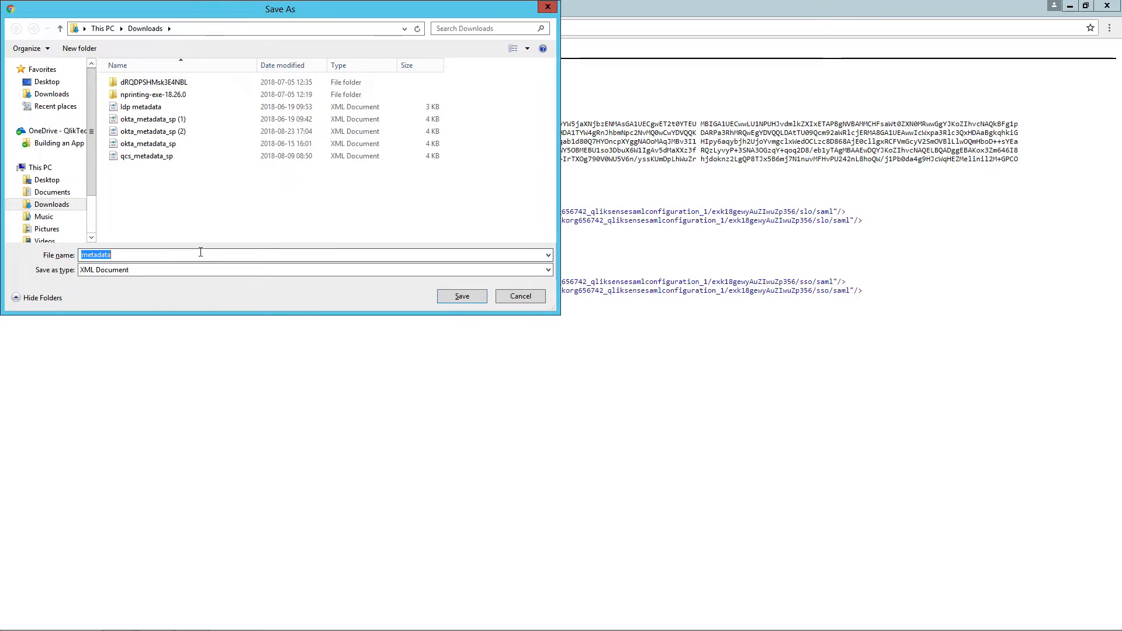
{"action": "left_click", "coordinate": [46, 82]}
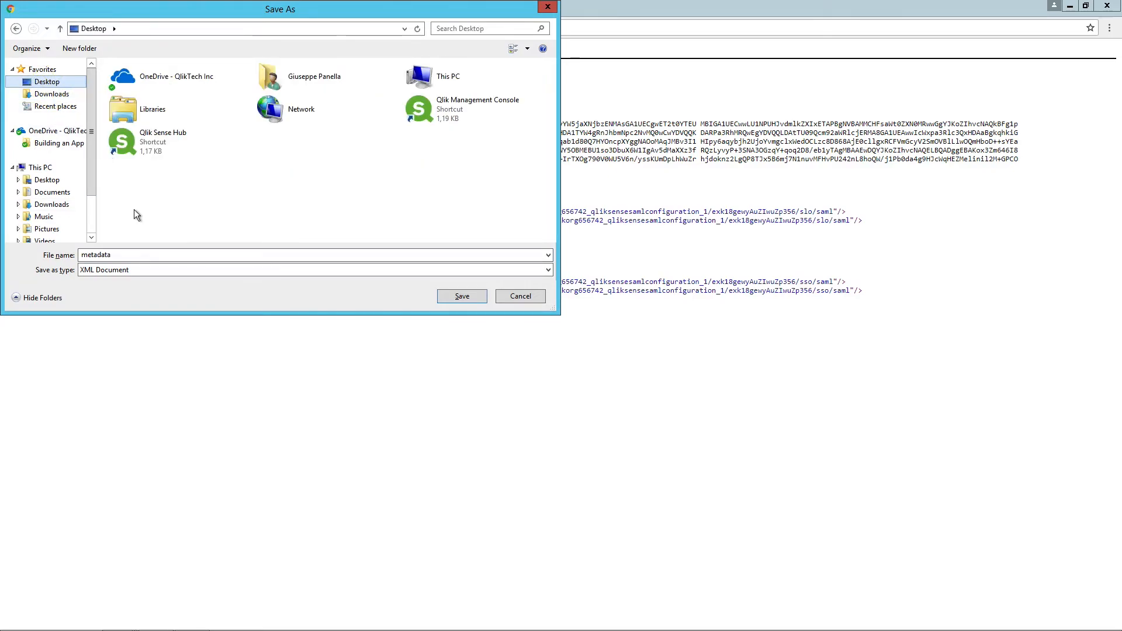
{"action": "left_click", "coordinate": [134, 254]}
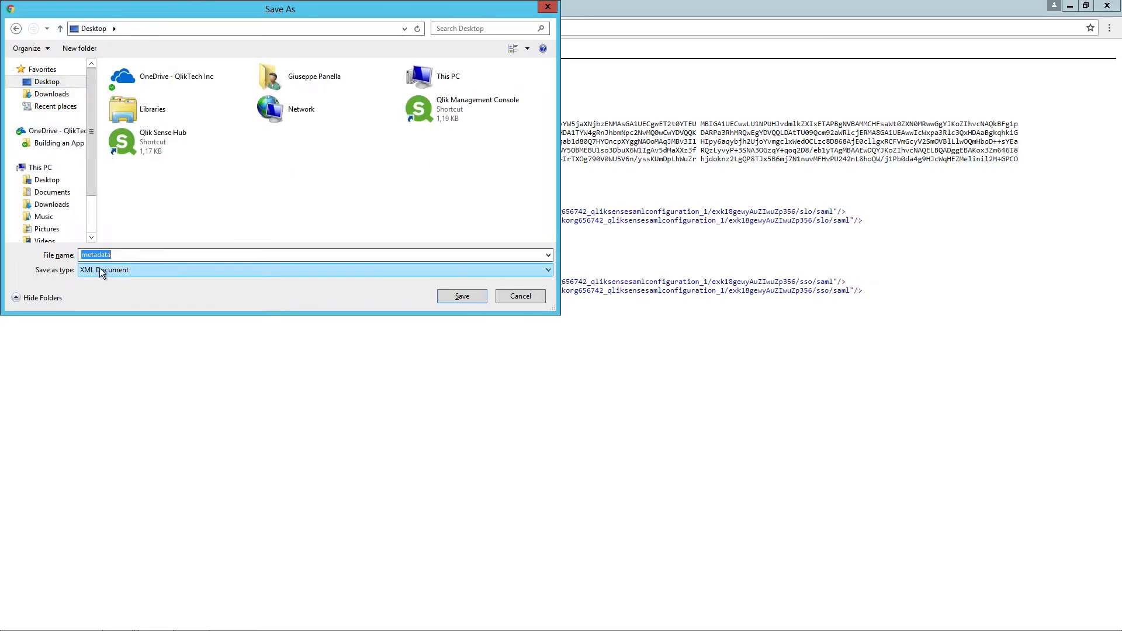
{"action": "left_click", "coordinate": [453, 299]}
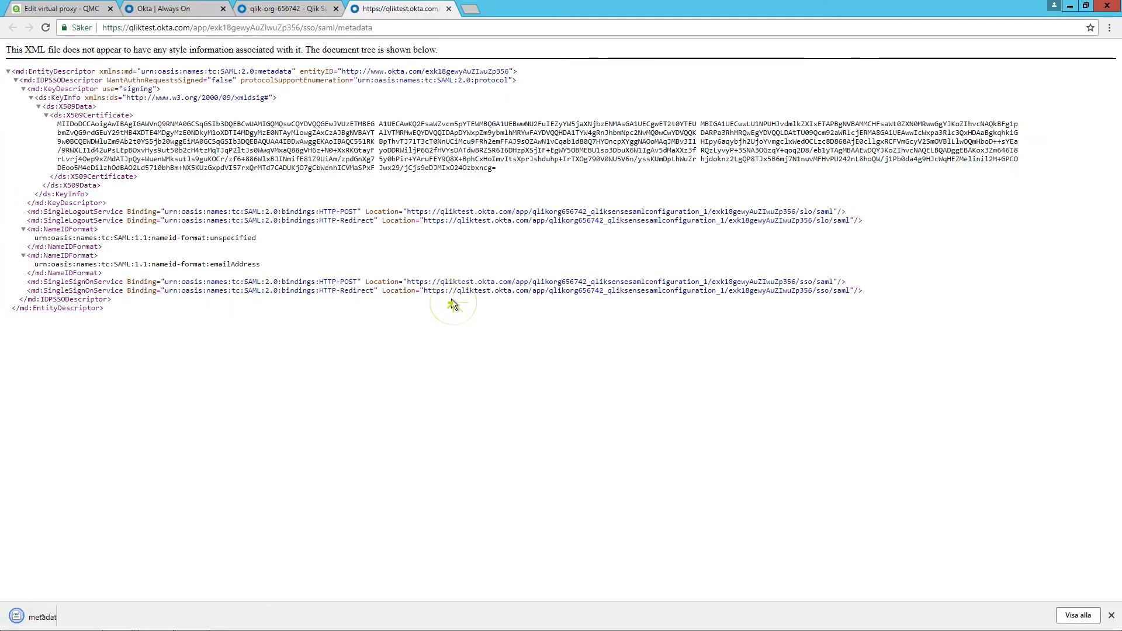
Start assigning the Qlik Sense SAML Configuration application to the second listed person in Okta and continue to confirming the assignment
{"action": "key", "text": "ctrl+shift+Tab"}
{"action": "mouse_move", "coordinate": [464, 53]}
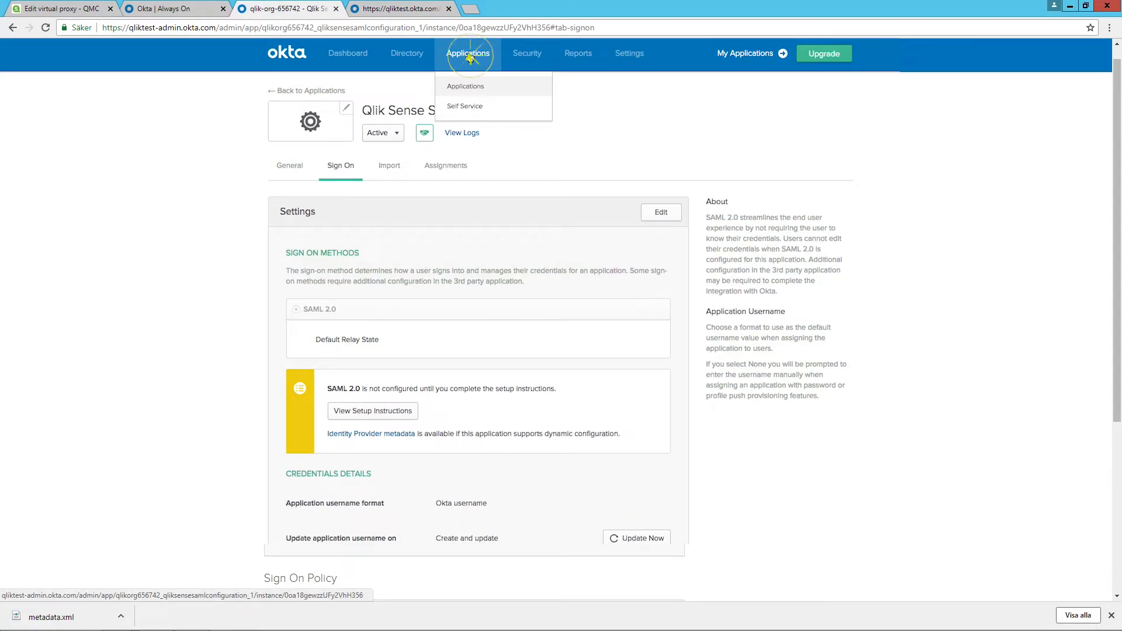
{"action": "left_click", "coordinate": [467, 85]}
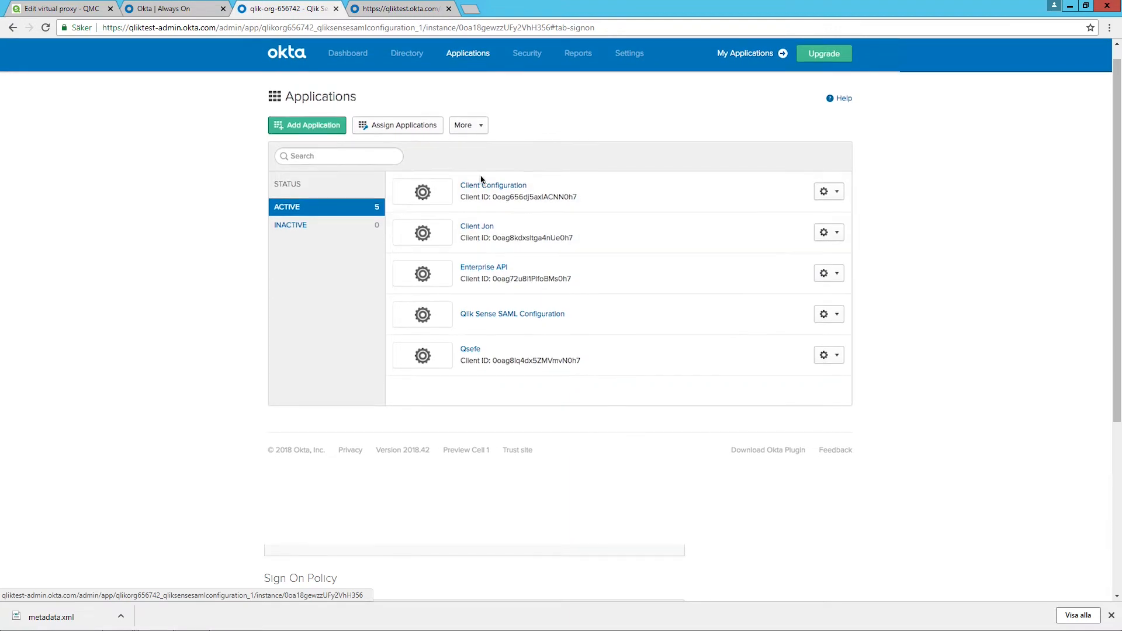
{"action": "left_click", "coordinate": [413, 130]}
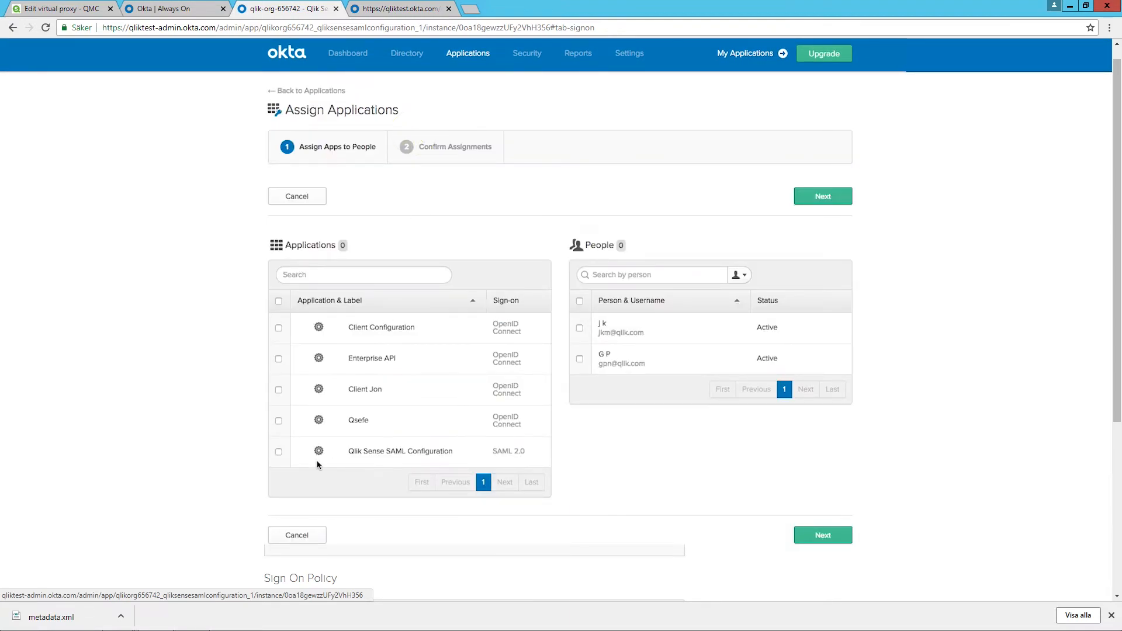
{"action": "left_click", "coordinate": [278, 453]}
{"action": "left_click", "coordinate": [579, 360]}
{"action": "left_click", "coordinate": [579, 359]}
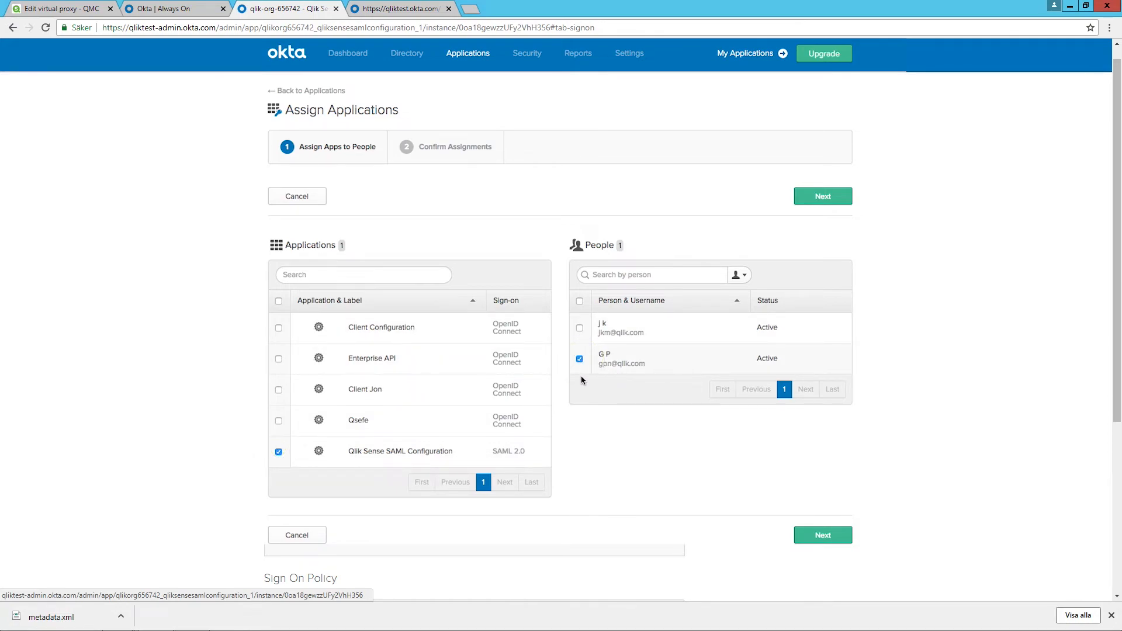
{"action": "left_click", "coordinate": [824, 539]}
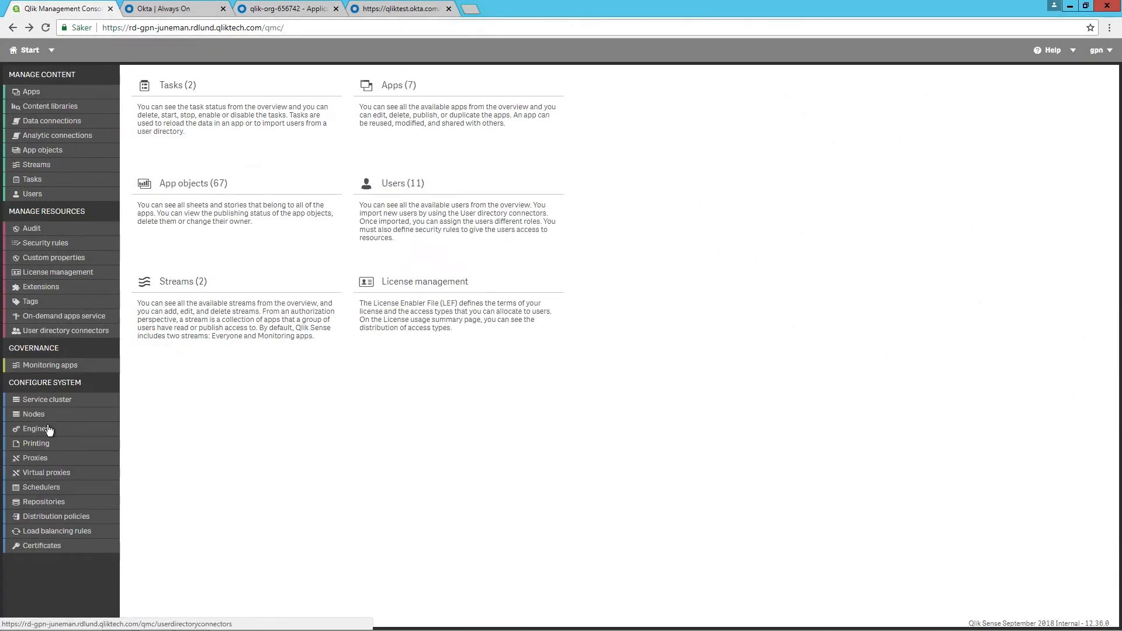
Load metadata.xml from the Desktop as the okta virtual proxy's SAML IdP metadata, and apply the change with the required proxy restart
{"action": "left_click", "coordinate": [55, 476]}
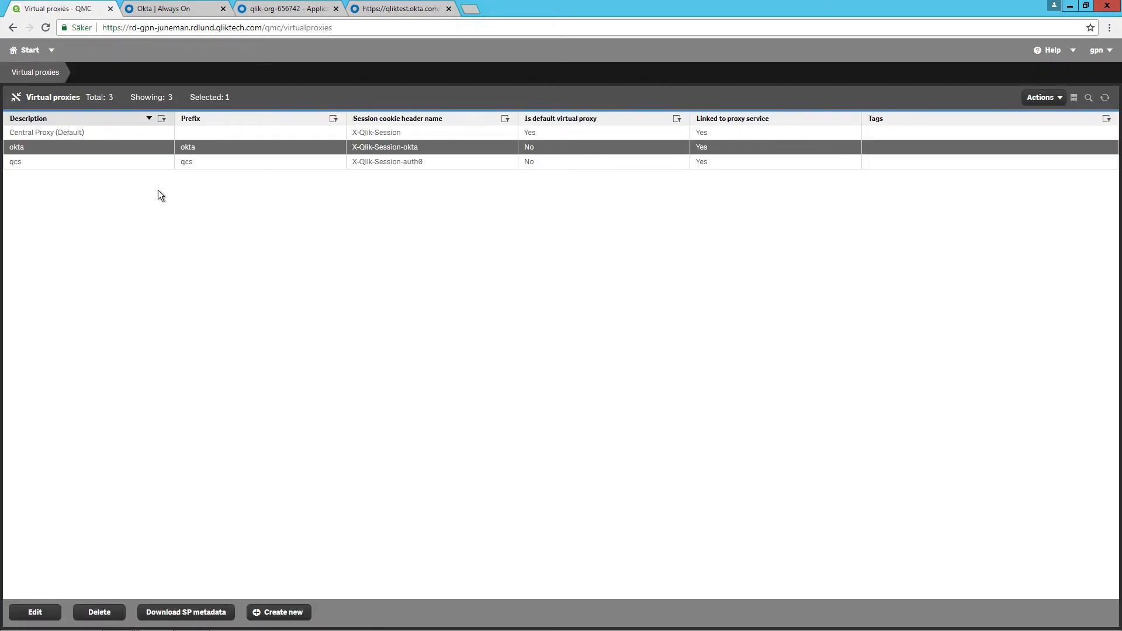
{"action": "double_click", "coordinate": [103, 148]}
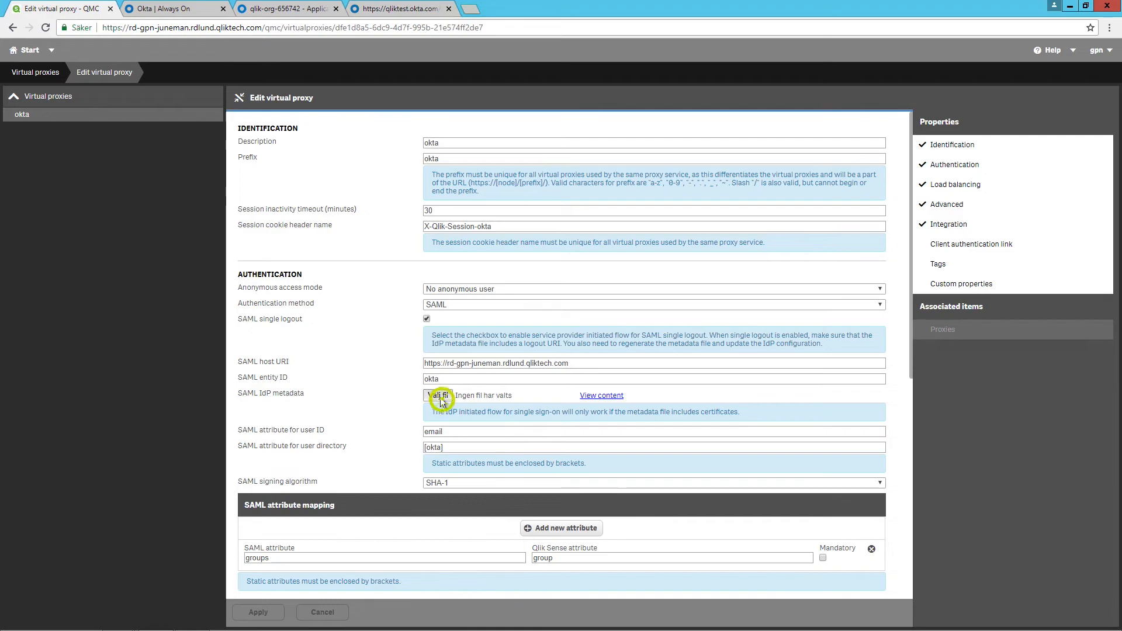
{"action": "left_click", "coordinate": [437, 396]}
{"action": "left_click", "coordinate": [295, 145]}
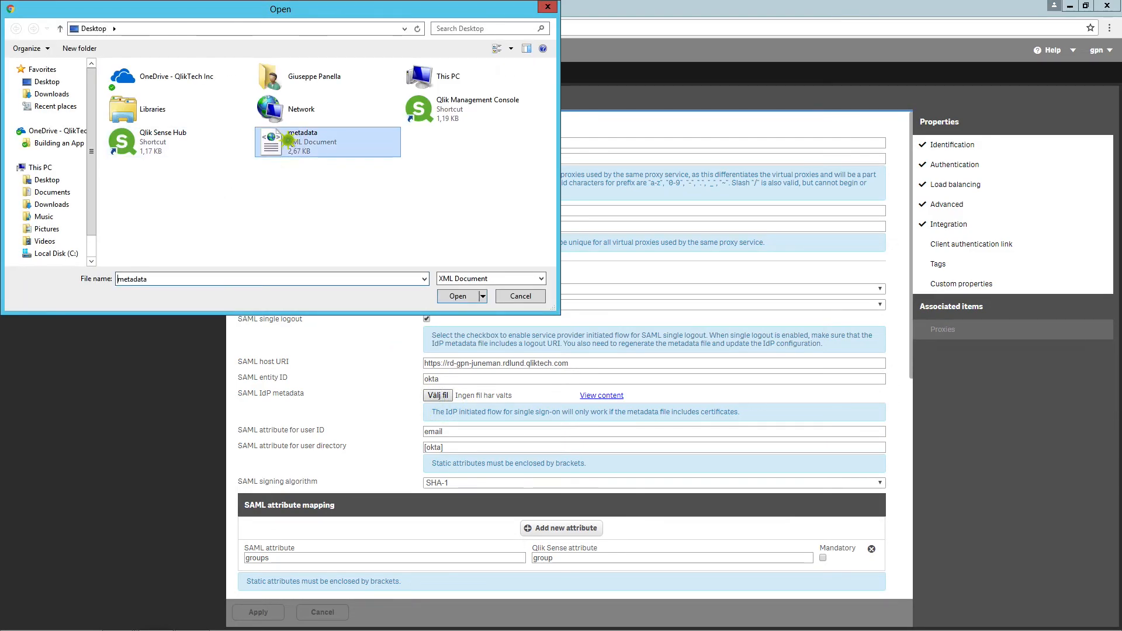
{"action": "left_click", "coordinate": [446, 297]}
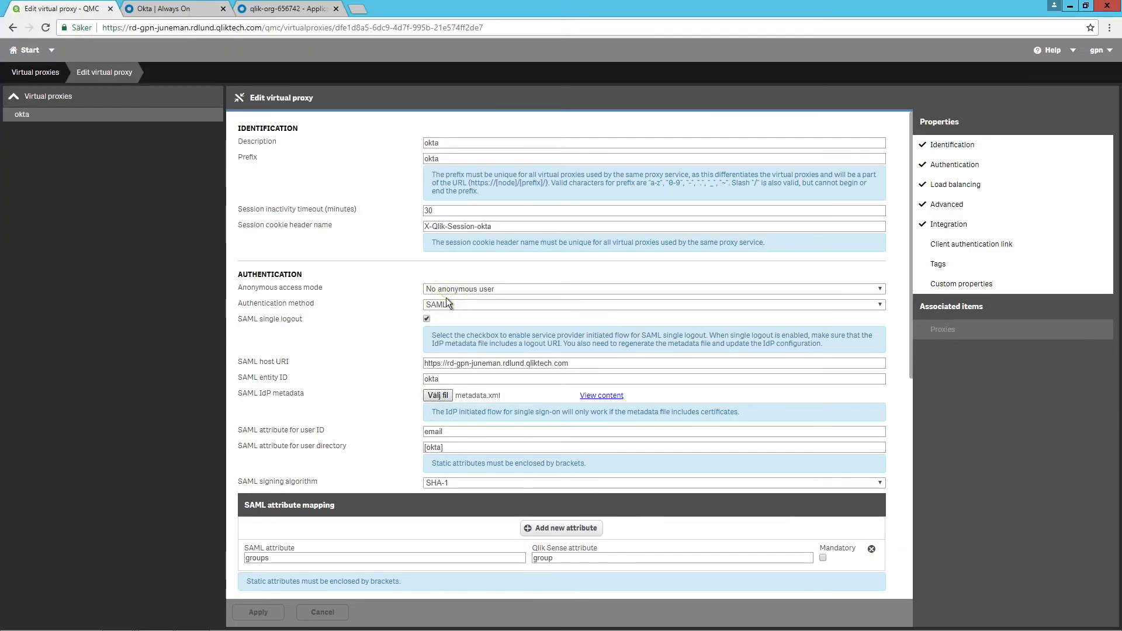
{"action": "left_click", "coordinate": [271, 615]}
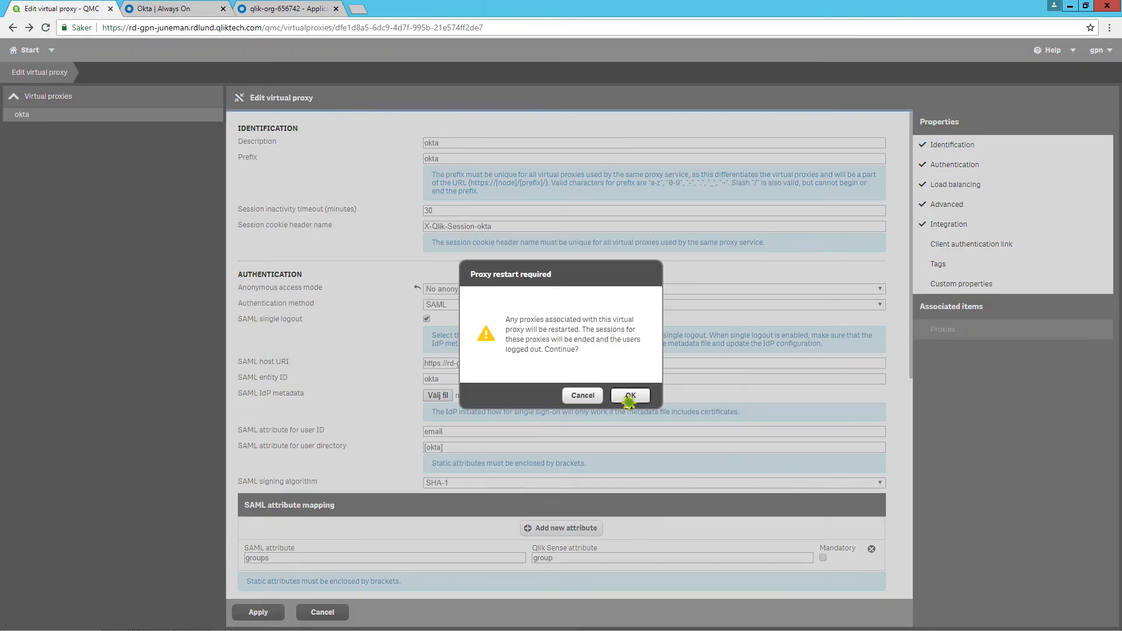
{"action": "left_click", "coordinate": [627, 397]}
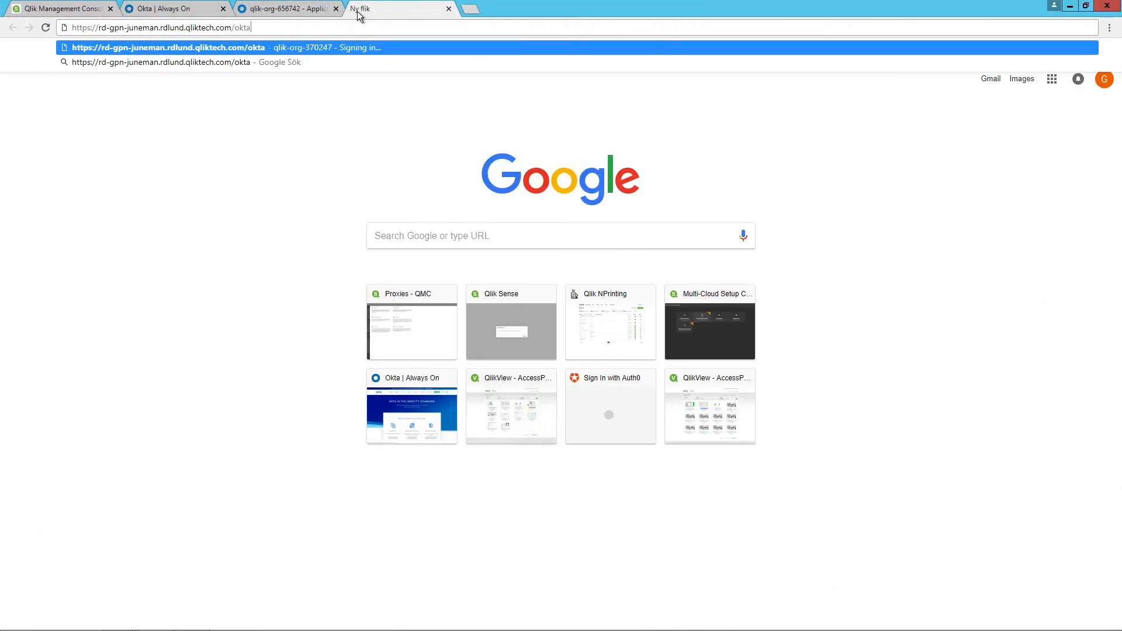
{"action": "type", "text": "/"}
{"action": "key", "text": "Return"}
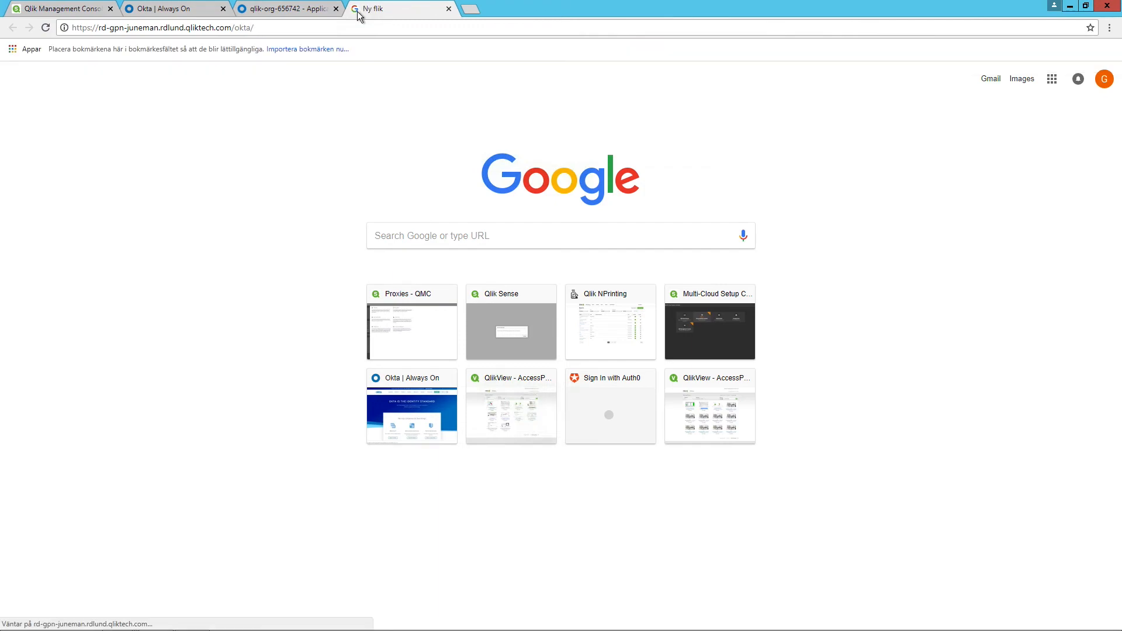